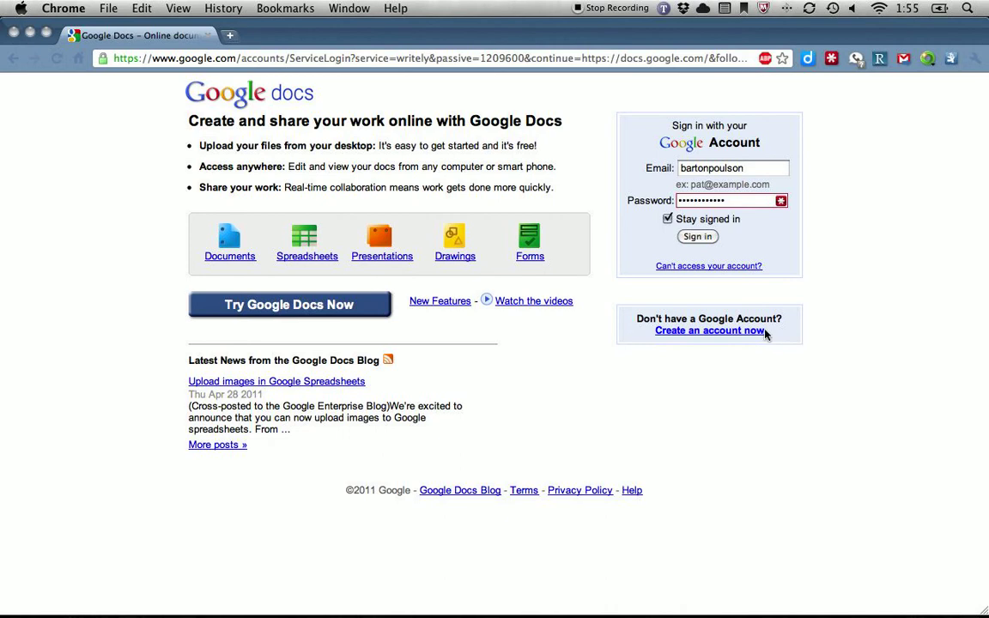
# Sign in to Google Docs with the pre-filled email and password
pyautogui.click(765, 168)
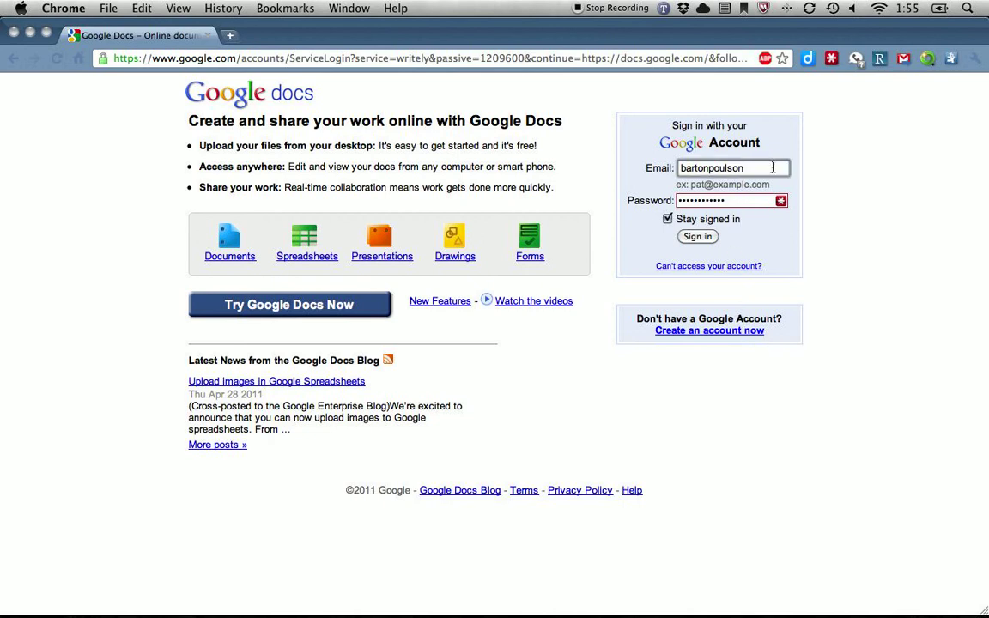
pyautogui.click(699, 238)
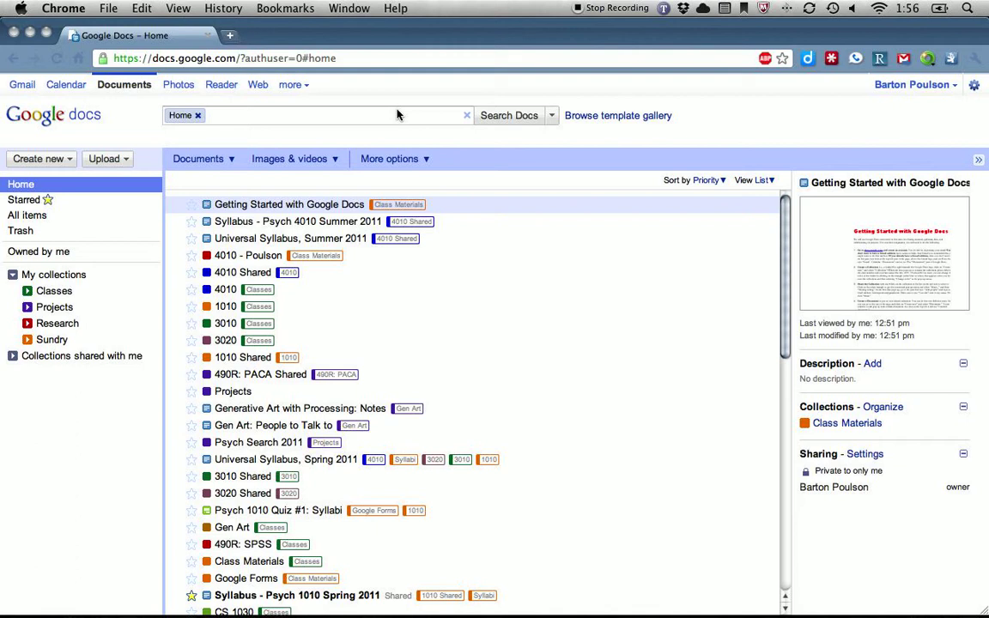
# Open the Classes collection from the sidebar and show its Create new choices
pyautogui.click(27, 291)
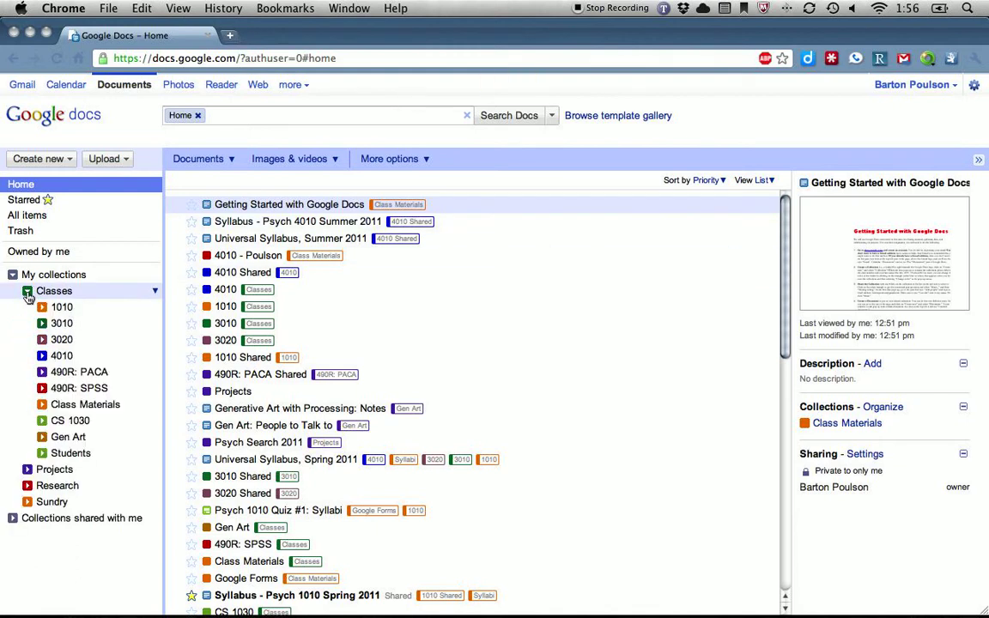
pyautogui.click(63, 309)
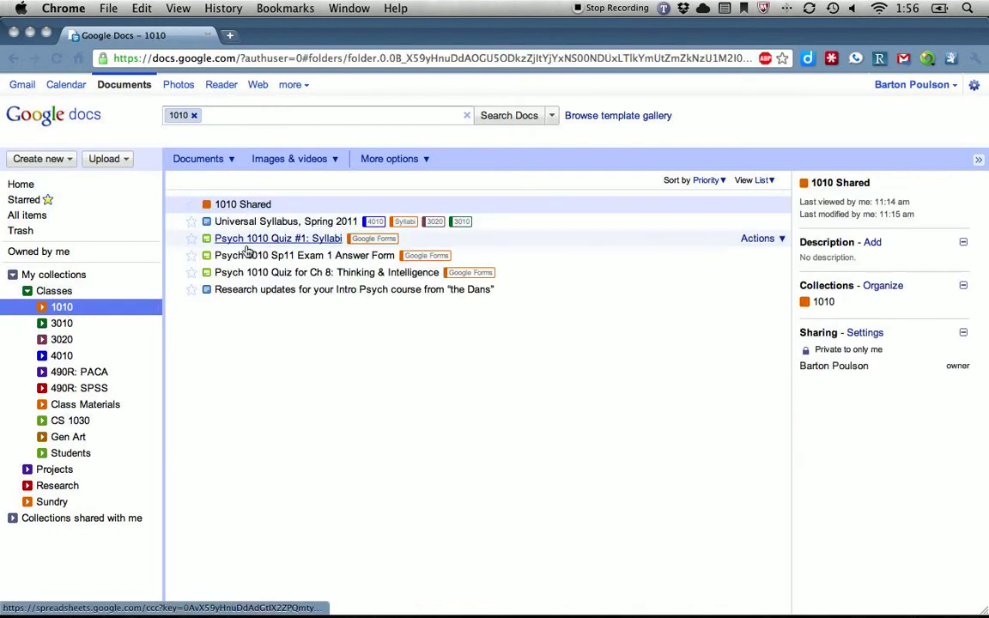
pyautogui.click(29, 292)
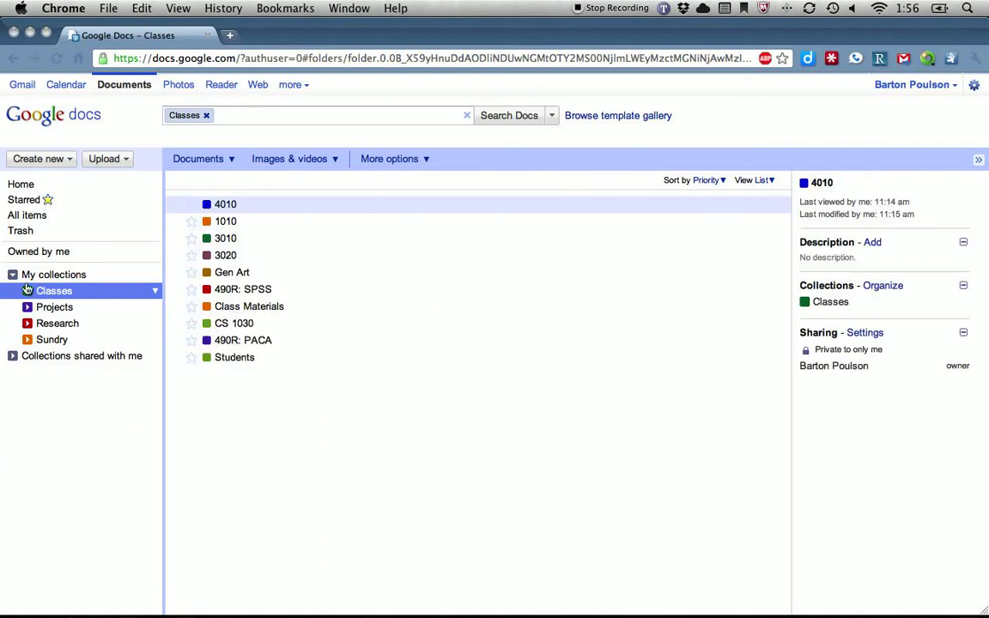
pyautogui.click(65, 160)
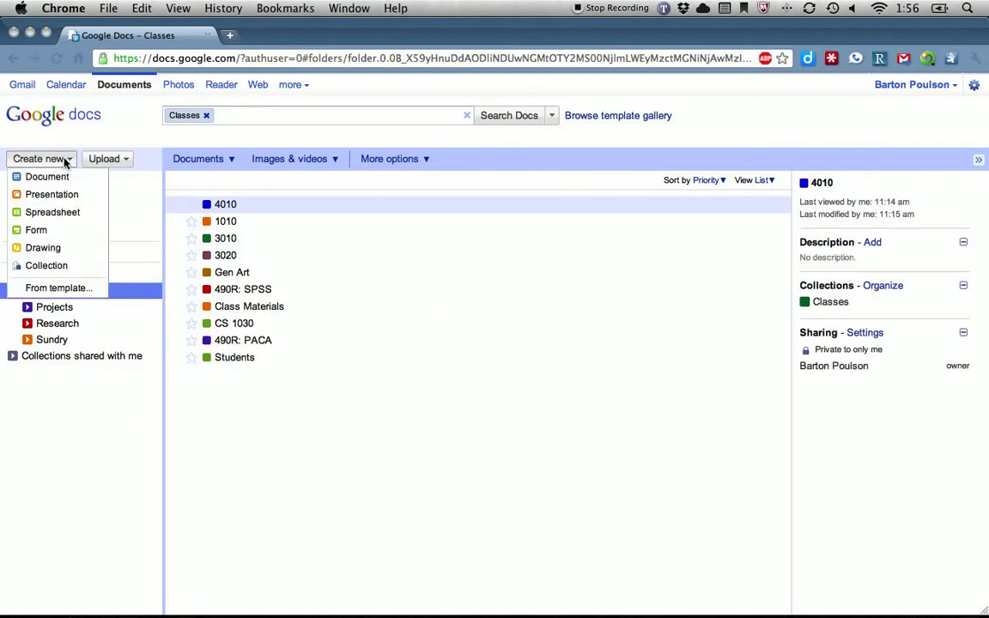
# Add a new collection under Classes named '4010 - Poulson'
pyautogui.click(46, 266)
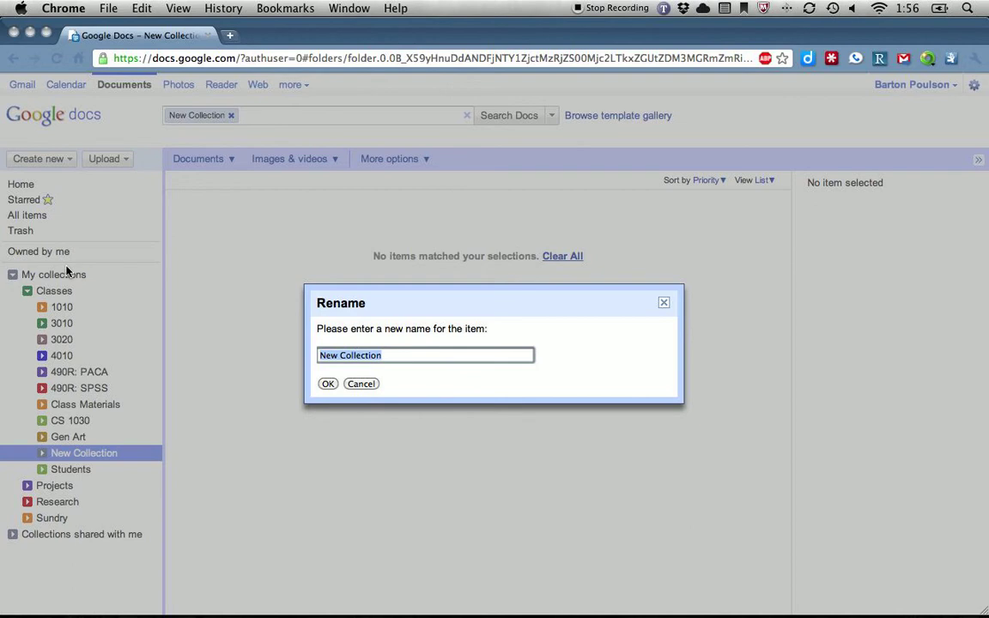
pyautogui.write('4010 ')
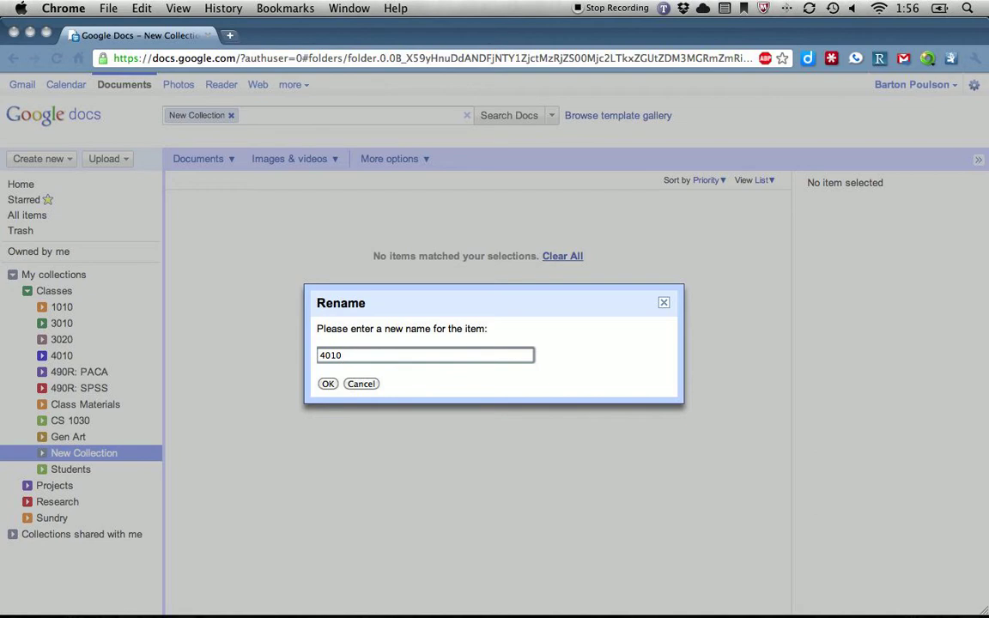
pyautogui.write('- Poulson')
pyautogui.click(329, 385)
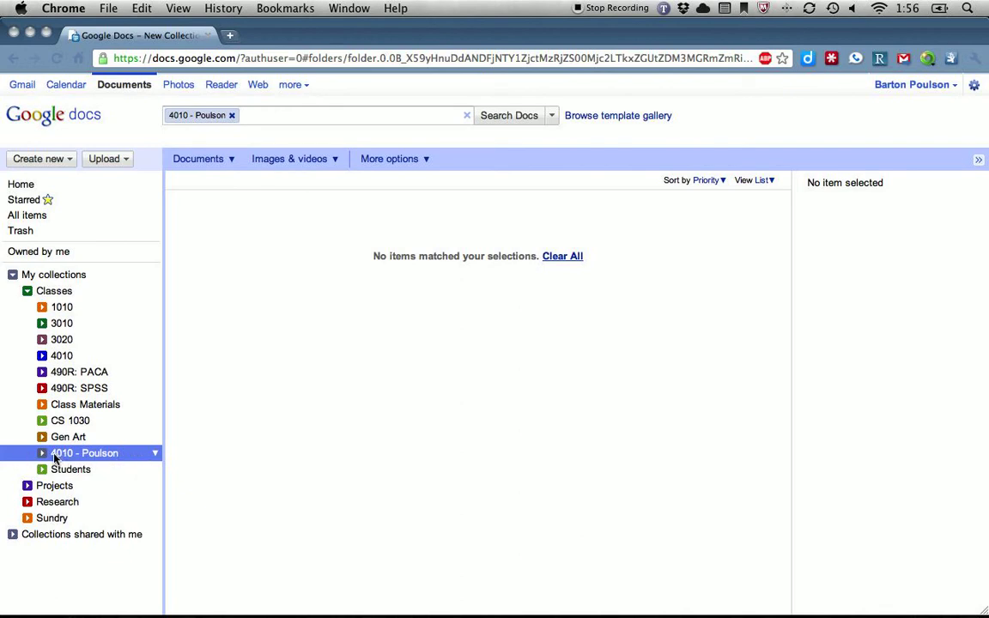
# Change the 4010 - Poulson collection's colour from default grey to a coloured swatch
pyautogui.click(156, 455)
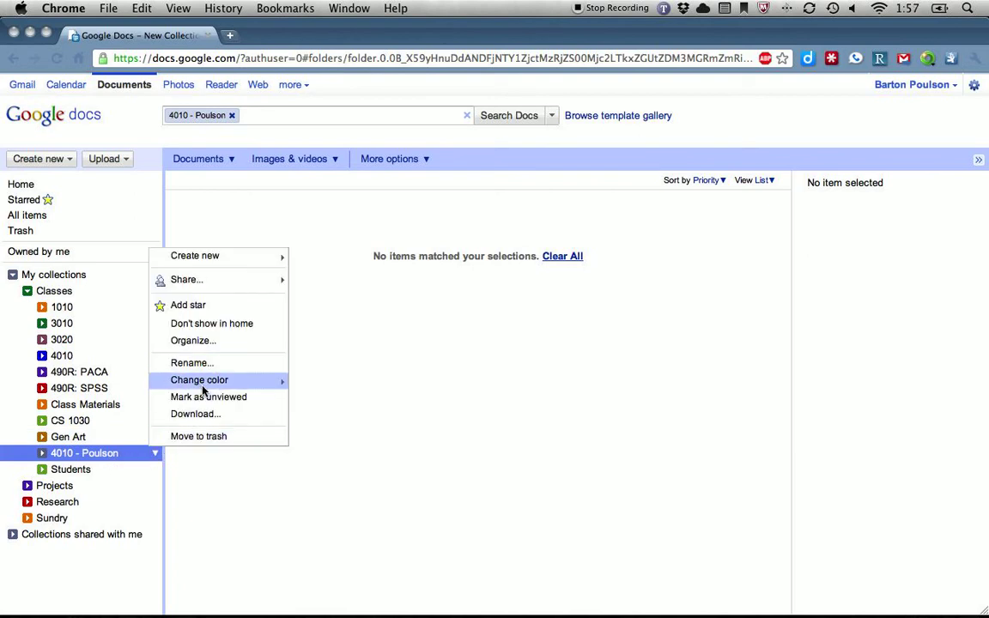
pyautogui.moveTo(202, 390)
pyautogui.click(339, 388)
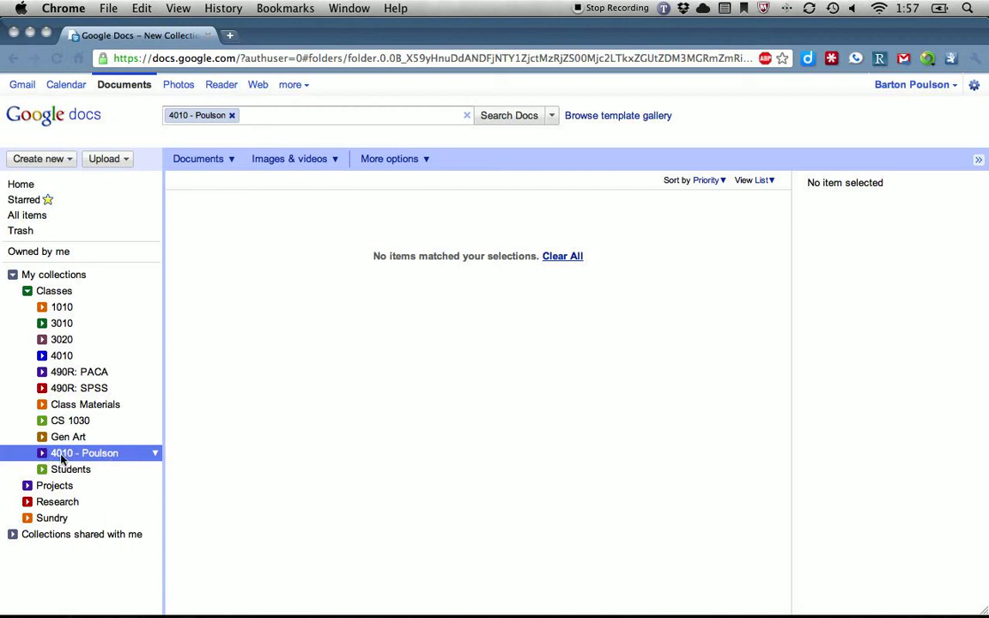
pyautogui.click(154, 456)
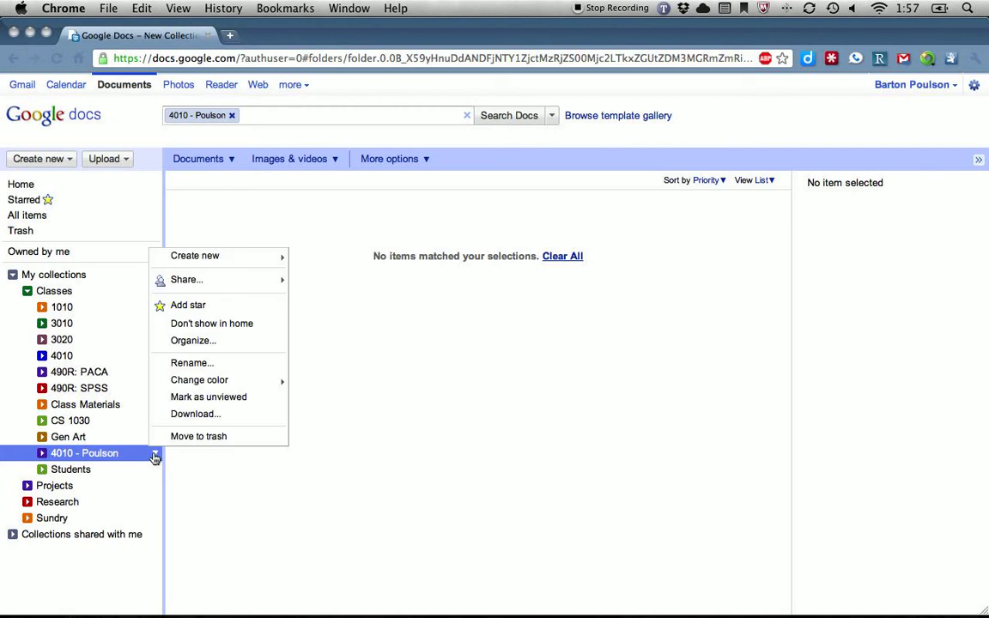
pyautogui.moveTo(200, 283)
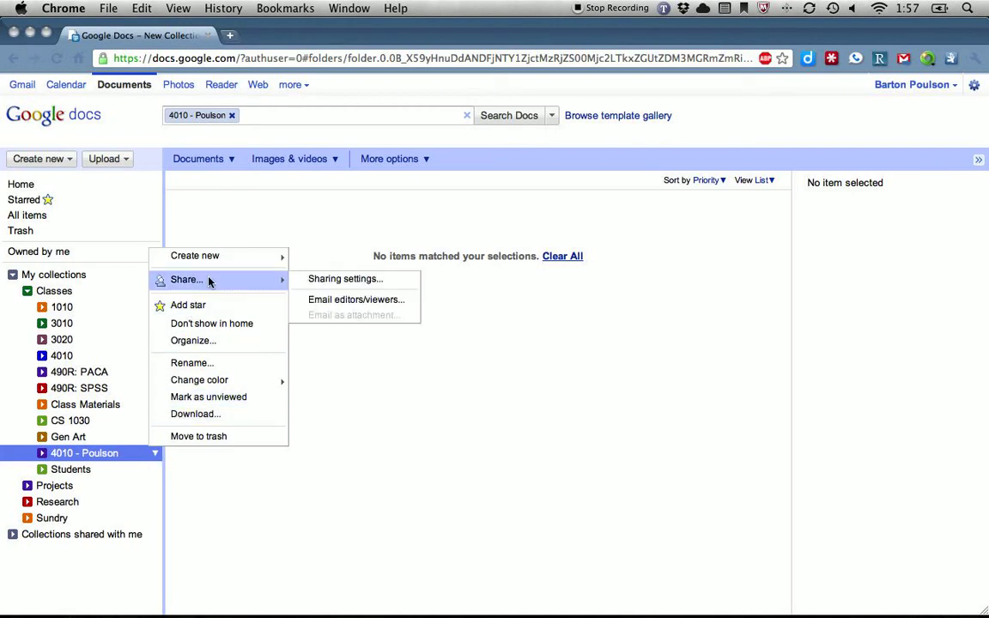
pyautogui.click(399, 280)
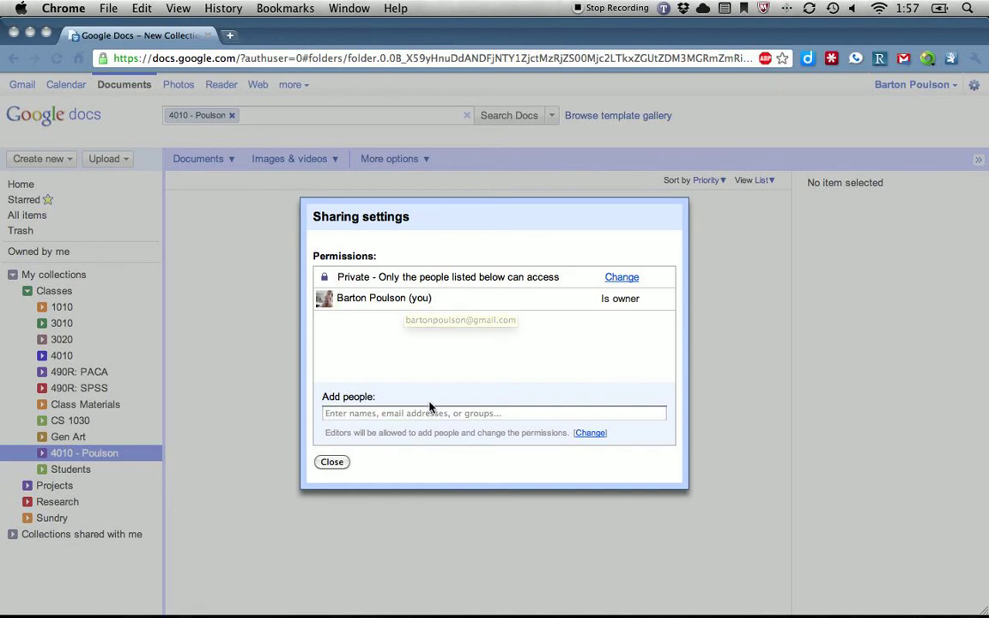
pyautogui.click(388, 413)
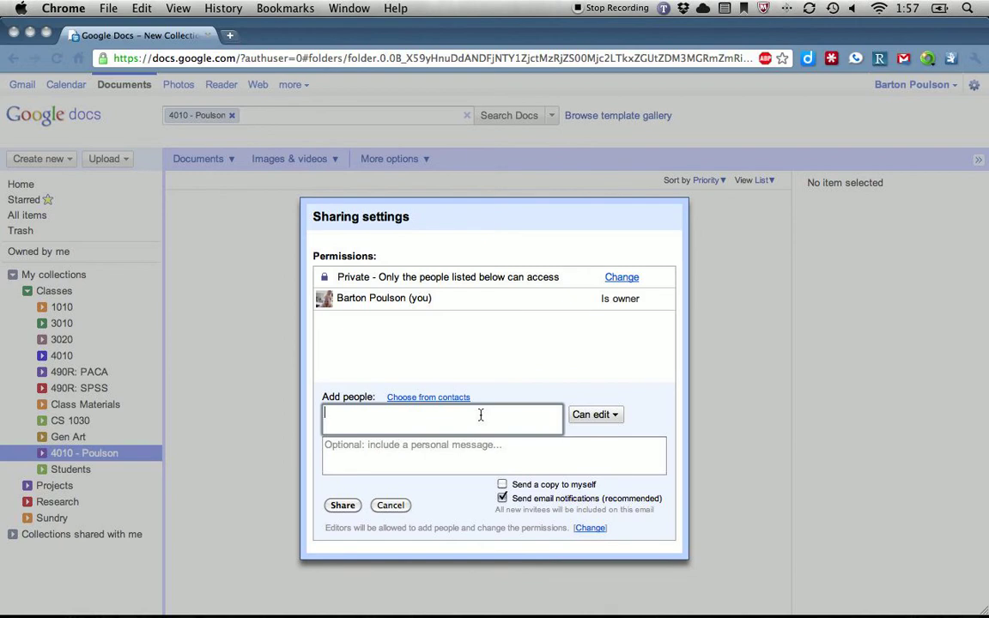
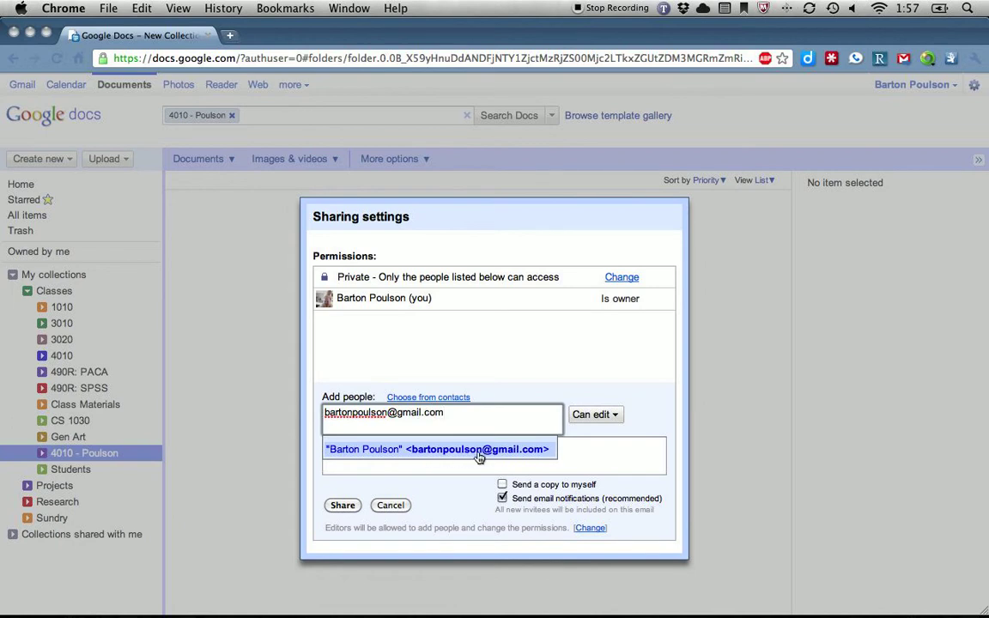
pyautogui.click(630, 418)
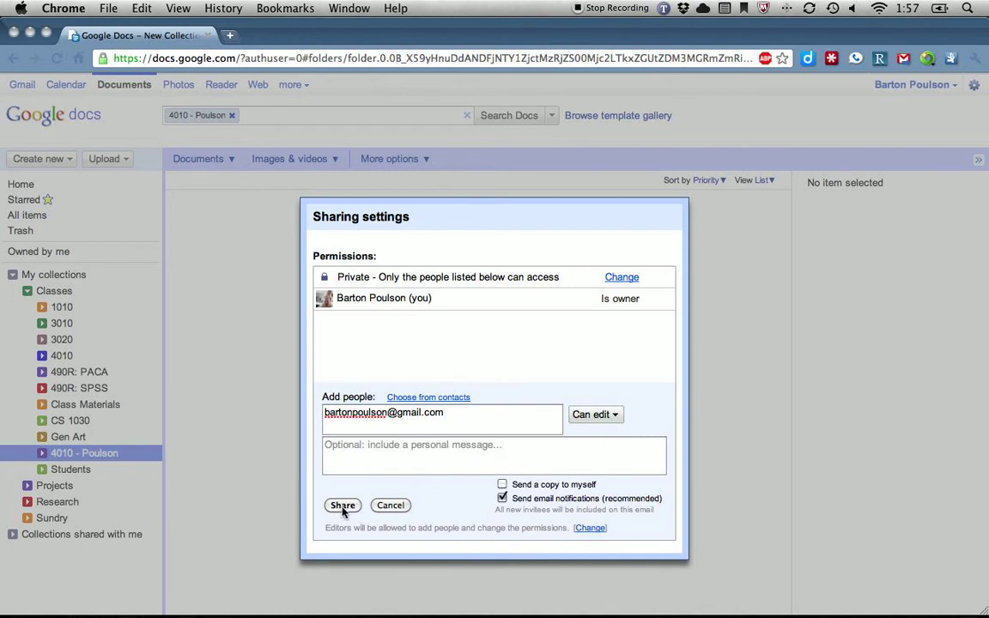
pyautogui.click(390, 505)
pyautogui.click(337, 464)
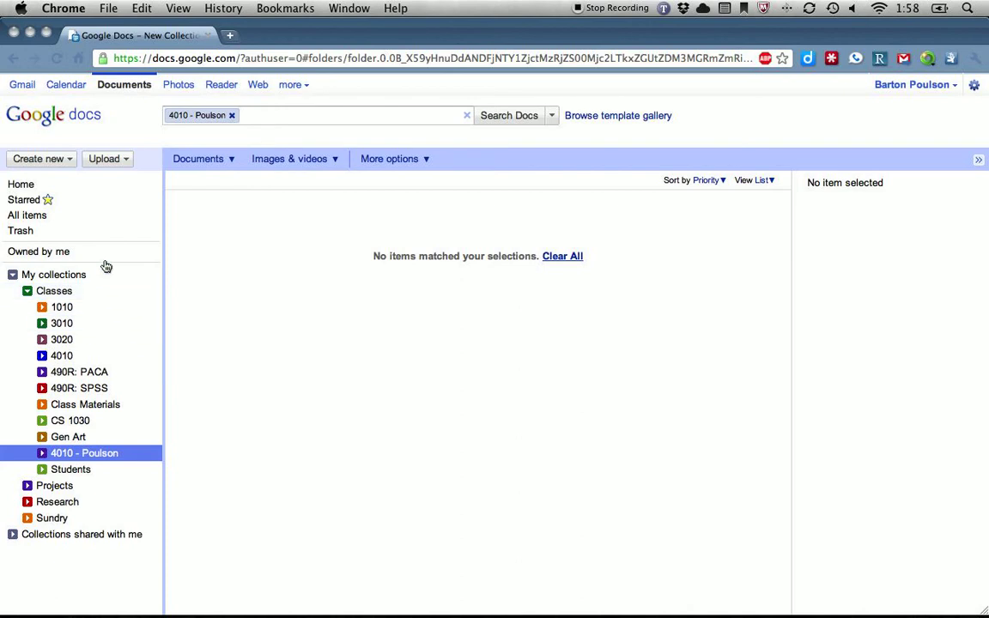
# Create a blank document titled '4010 - Hello from Poulson', save it, and type 'Hello from Poulson'
pyautogui.click(67, 161)
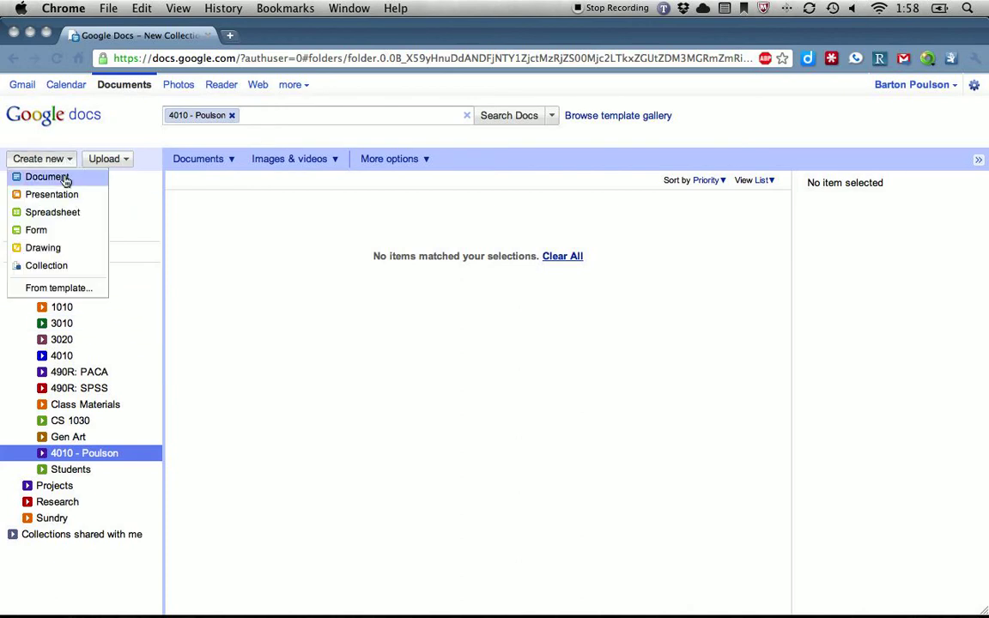
pyautogui.click(65, 177)
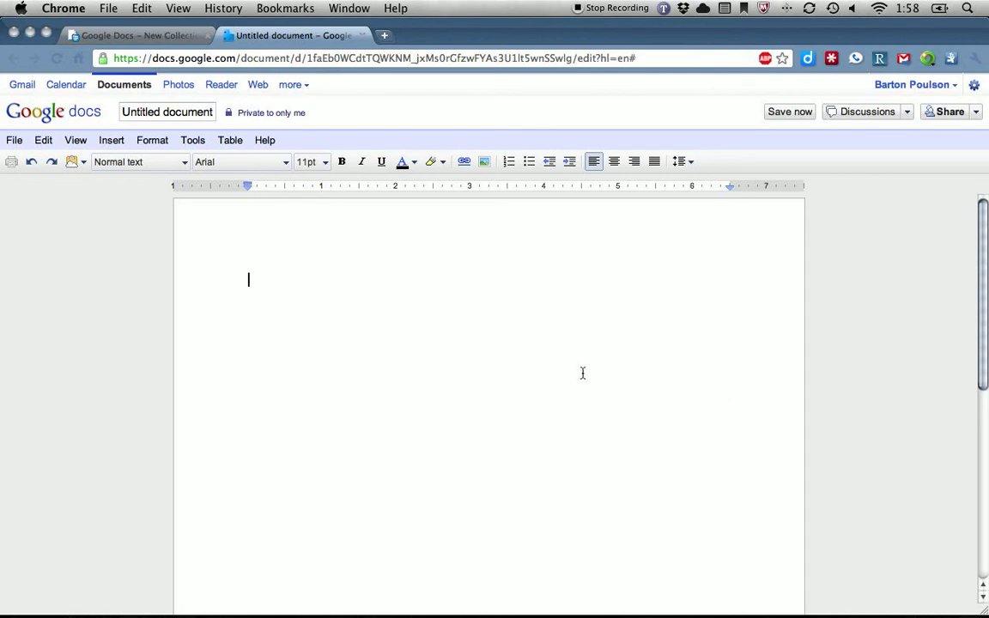
pyautogui.click(163, 112)
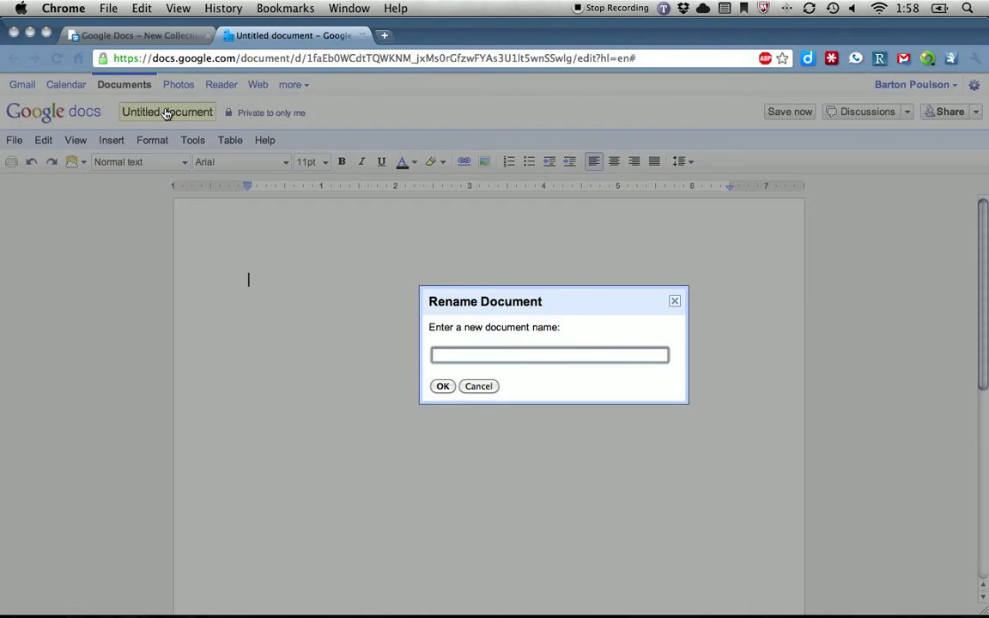
pyautogui.write('401')
pyautogui.write('0 - ')
pyautogui.write('Hello from ')
pyautogui.write('Poulson')
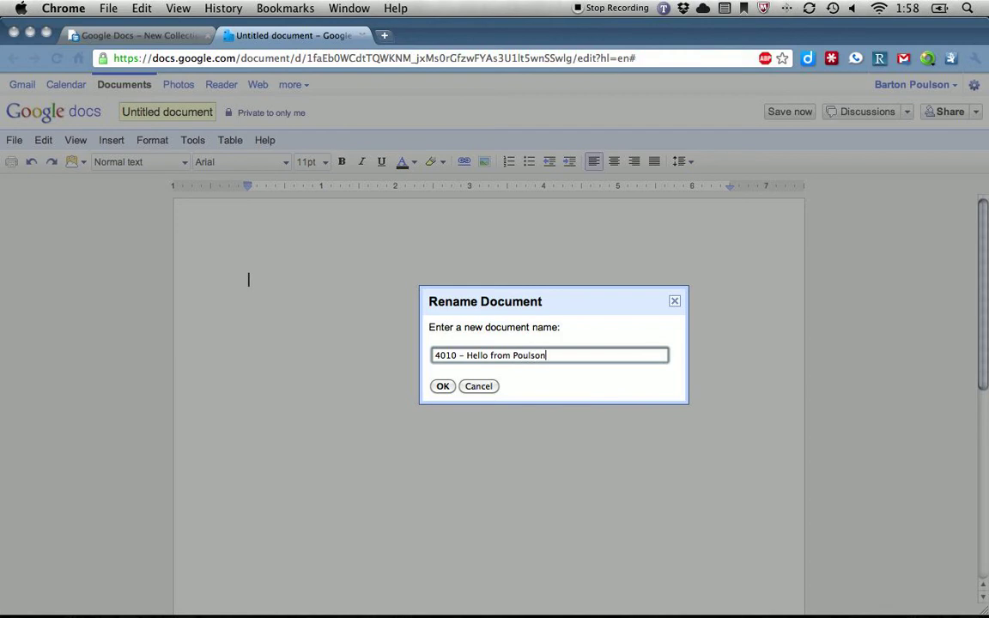
pyautogui.click(442, 386)
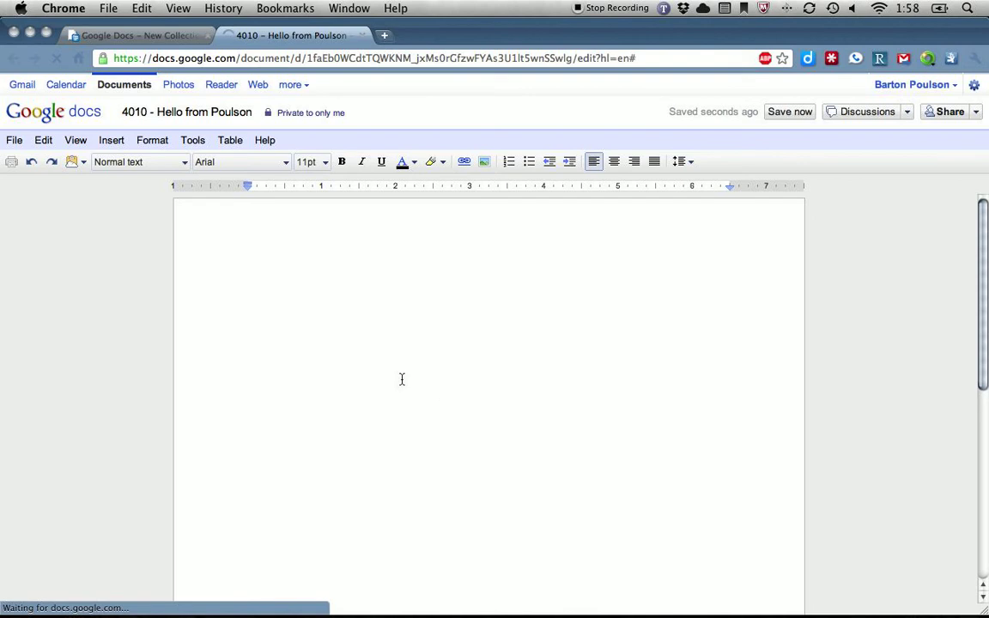
pyautogui.click(784, 113)
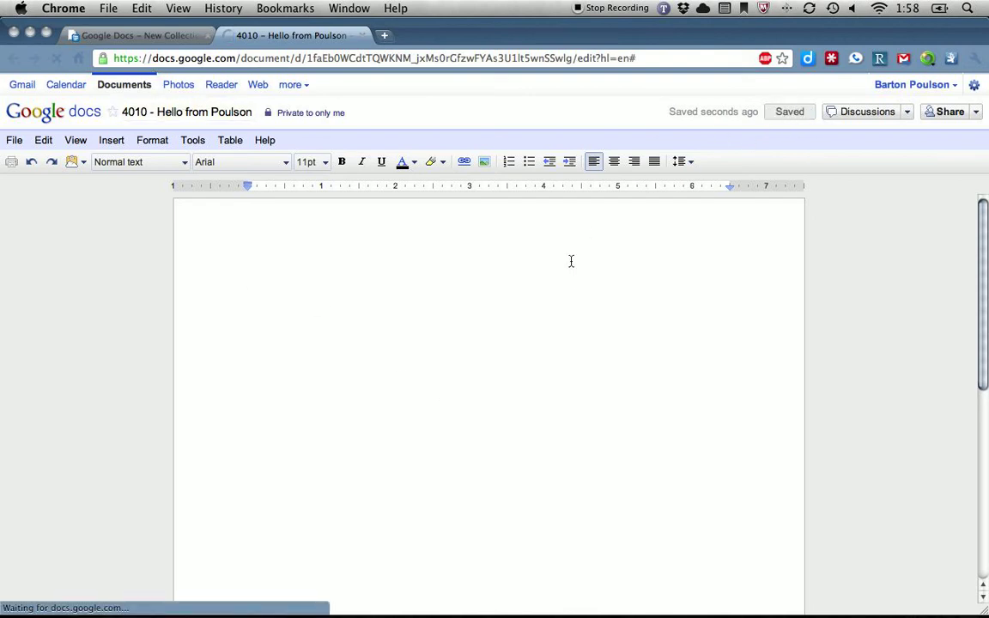
pyautogui.write('Hello from Poulson')
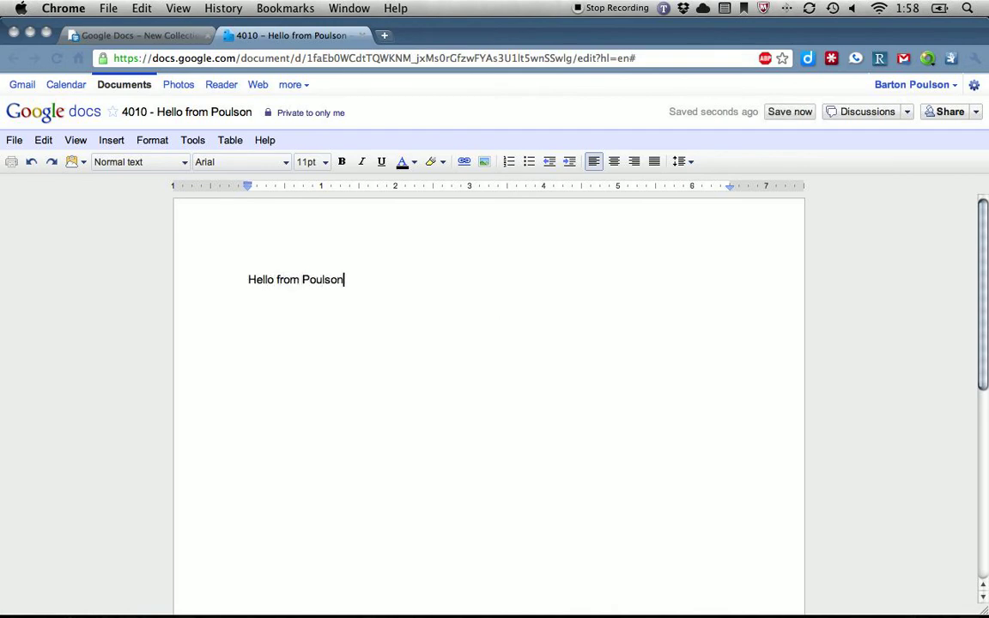
# Prefix the first line with '4010 -', add 'This is a line of text.' below, and save
pyautogui.press('Left')
pyautogui.press('Left')
pyautogui.press('Left')
pyautogui.press('Left')
pyautogui.press('Left')
pyautogui.press('Left')
pyautogui.press('Left')
pyautogui.press('Left')
pyautogui.press('Left')
pyautogui.press('Left')
pyautogui.press('Left')
pyautogui.press('Left')
pyautogui.press('Left')
pyautogui.press('Left')
pyautogui.press('Left')
pyautogui.press('Left')
pyautogui.press('Left')
pyautogui.press('Left')
pyautogui.write('4010 -')
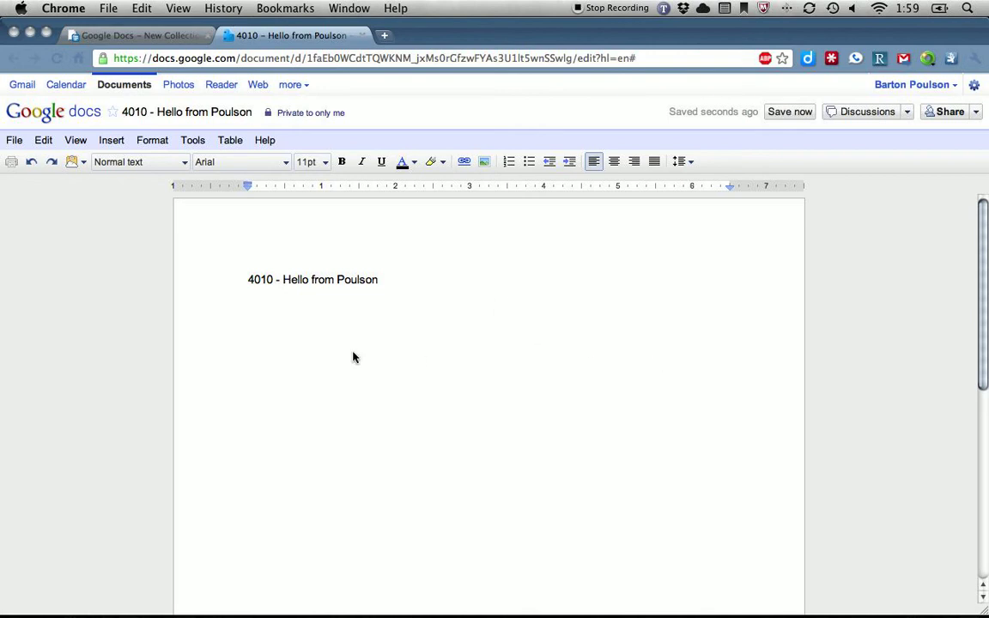
pyautogui.click(460, 334)
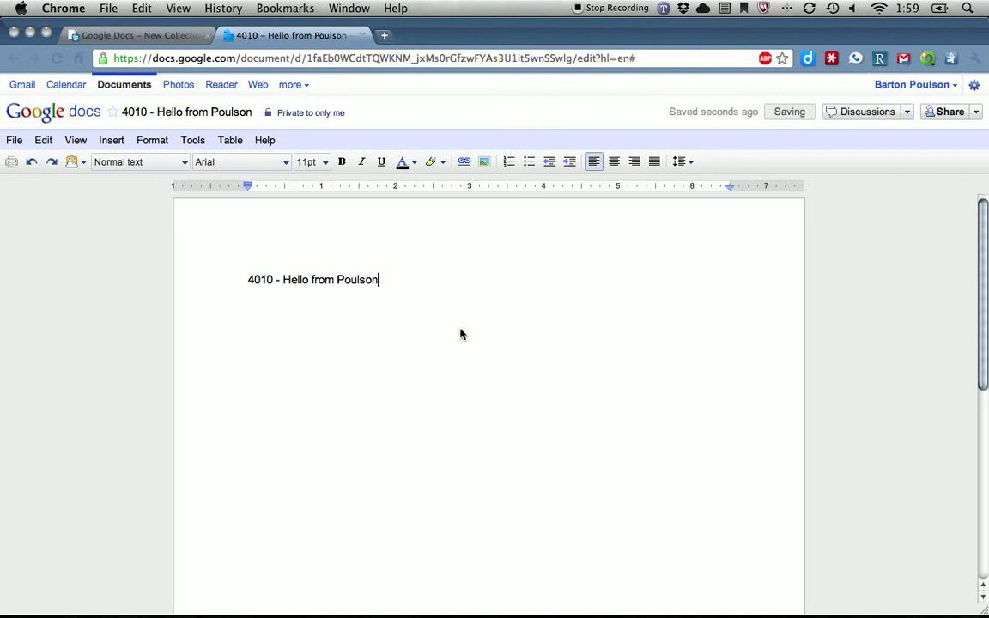
pyautogui.press('Return')
pyautogui.write('This is a line of text.')
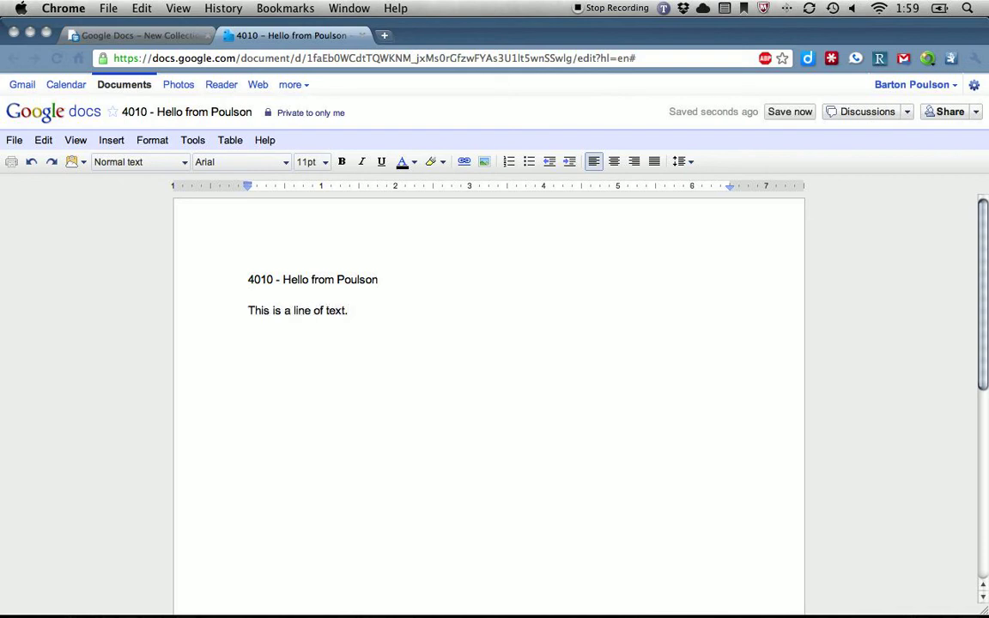
pyautogui.click(772, 118)
# Close the document and view the 4010 - Poulson collection, dismissing its options menu unused
pyautogui.click(363, 36)
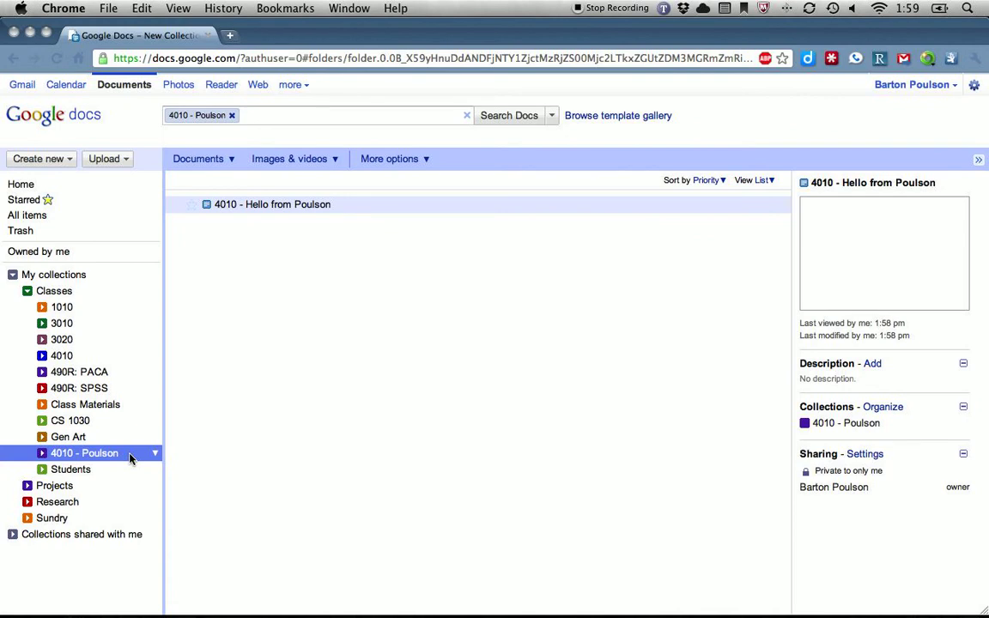
pyautogui.click(129, 459)
pyautogui.click(156, 455)
pyautogui.moveTo(185, 255)
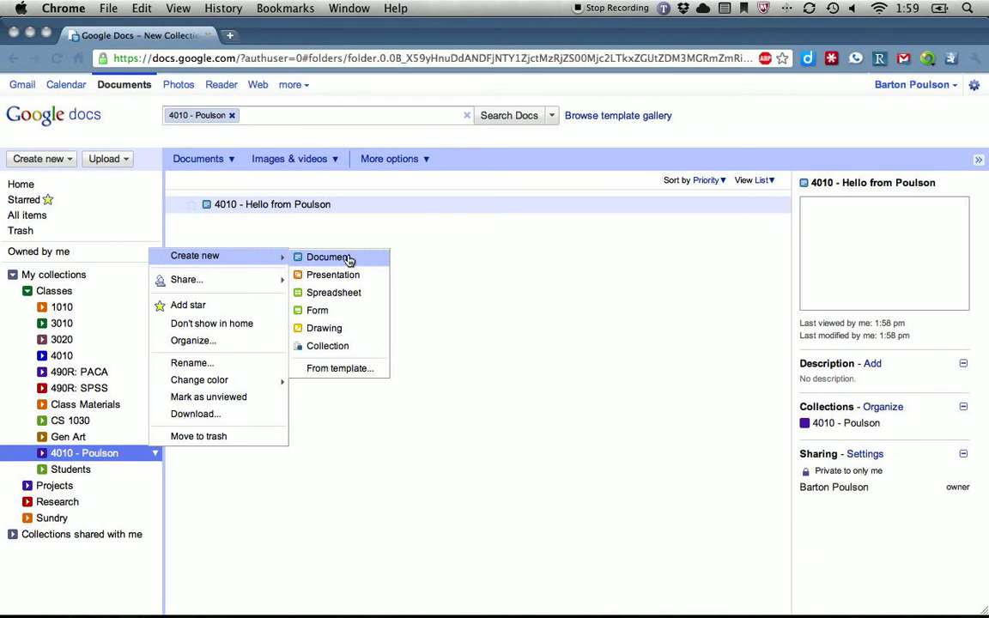
pyautogui.click(430, 237)
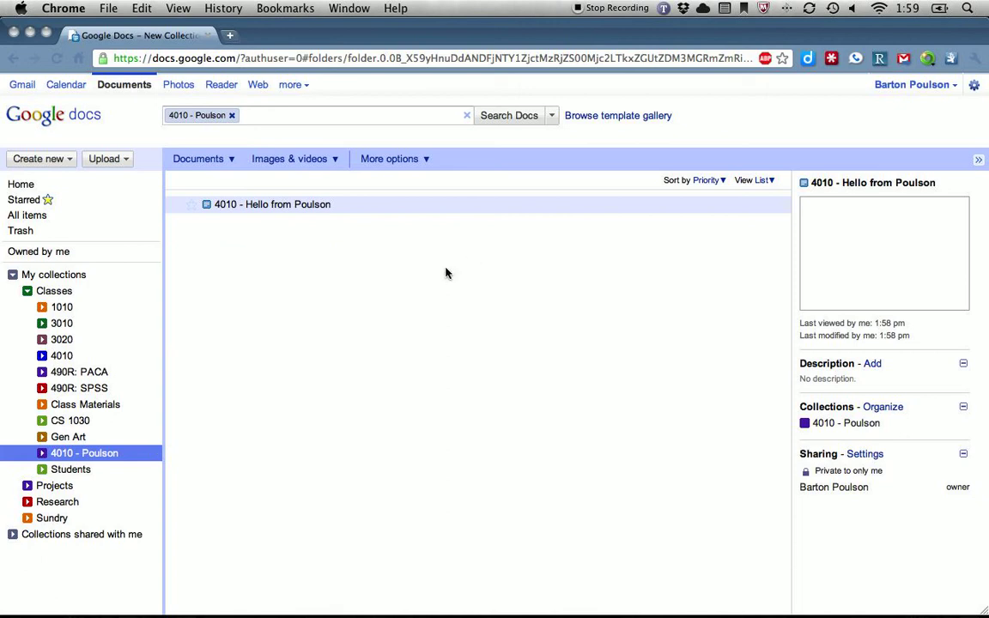
pyautogui.click(21, 185)
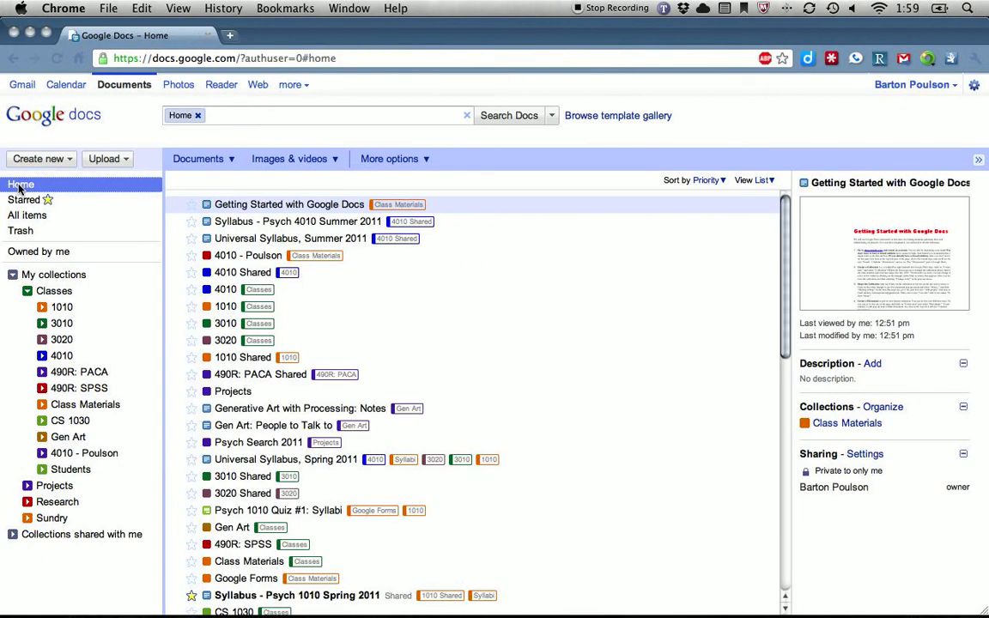
pyautogui.click(456, 224)
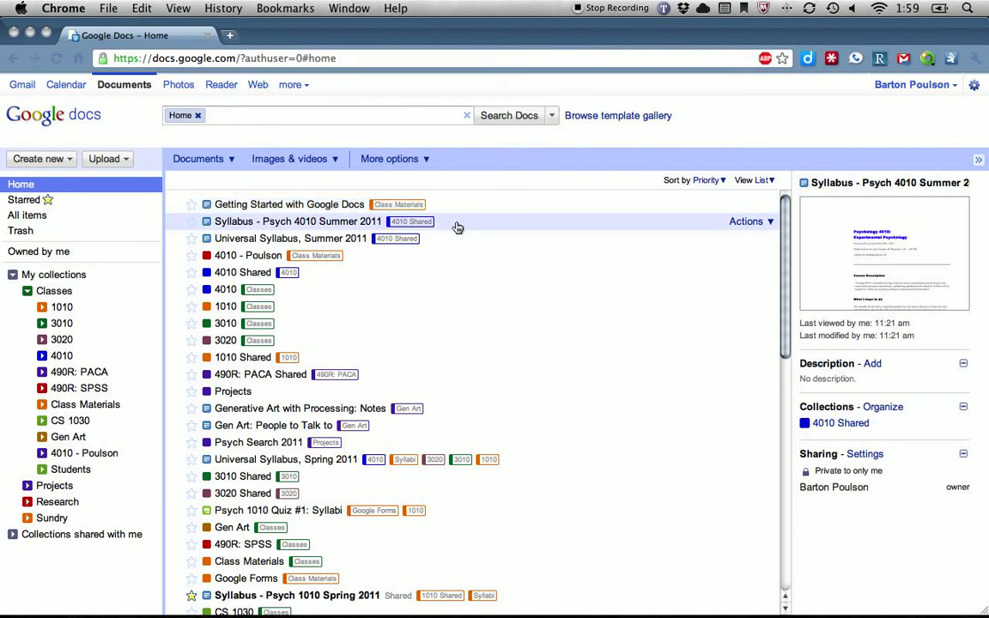
pyautogui.moveTo(461, 225); pyautogui.dragTo(60, 501)
pyautogui.click(27, 486)
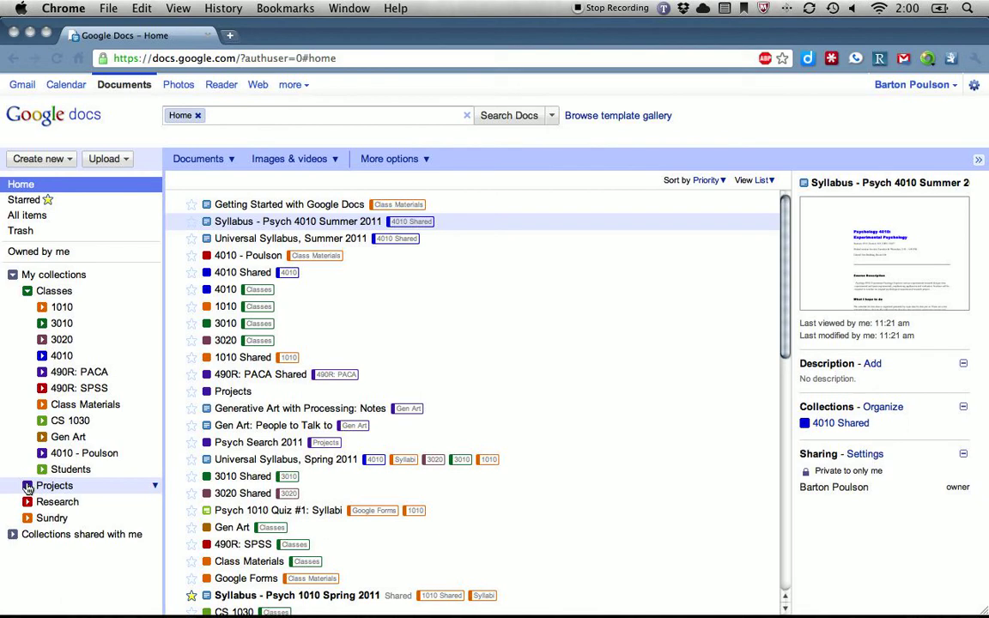
pyautogui.click(77, 456)
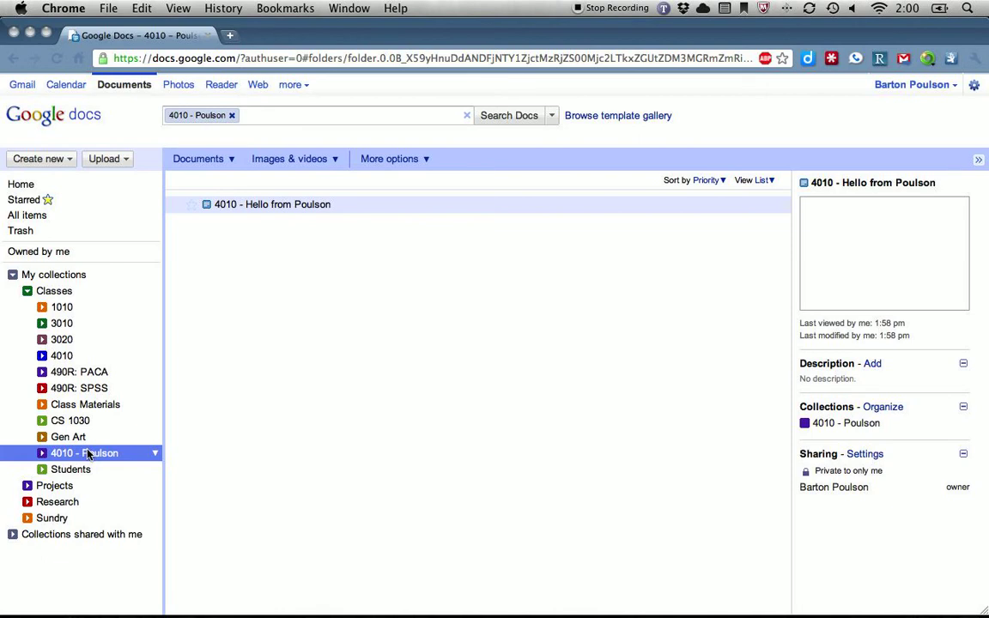
# Reopen '4010 - Hello from Poulson' and select its whole title line
pyautogui.click(267, 206)
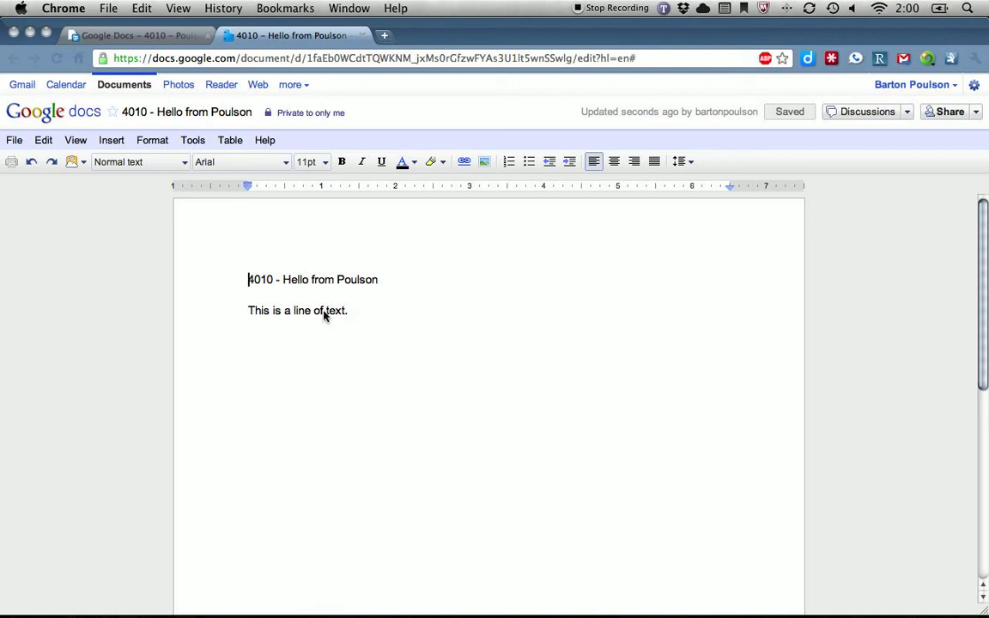
pyautogui.moveTo(345, 311); pyautogui.dragTo(303, 313)
pyautogui.click(295, 282)
pyautogui.tripleClick(295, 285)
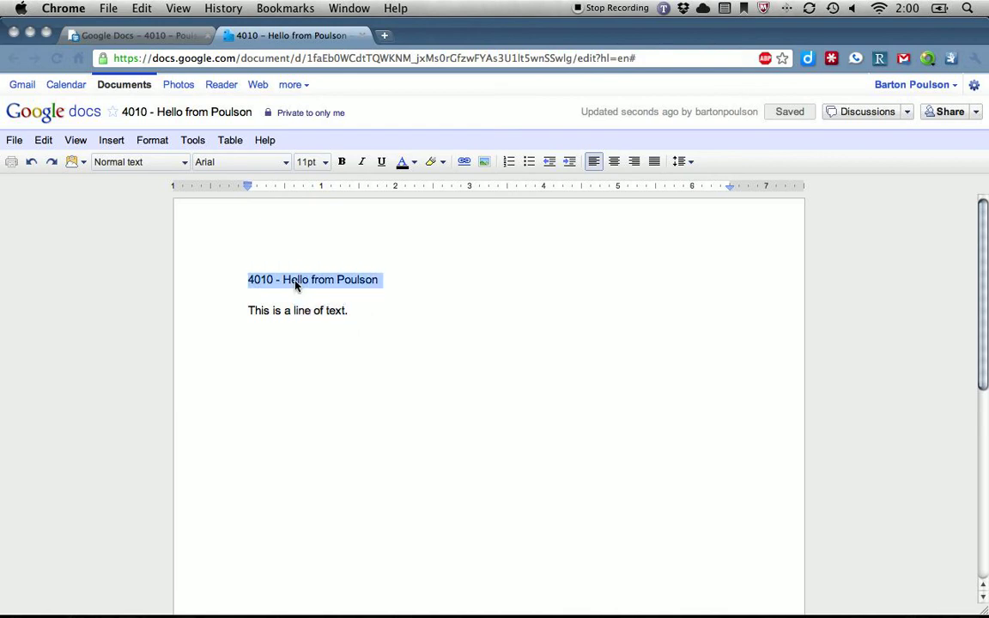
pyautogui.tripleClick(351, 283)
# Apply Heading 1 to the title and select the words 'line of text'
pyautogui.click(152, 140)
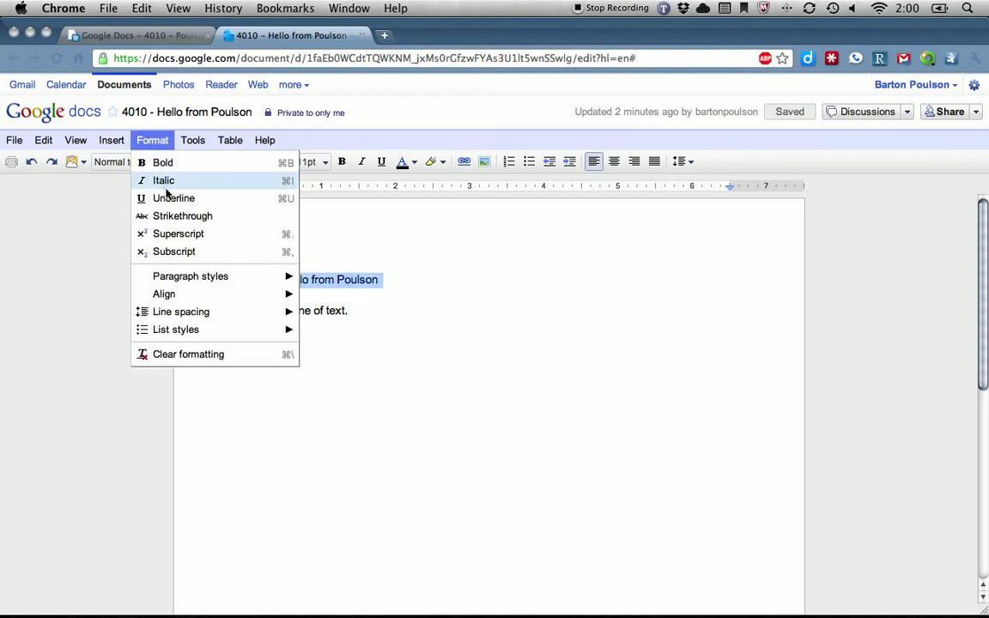
pyautogui.moveTo(206, 283)
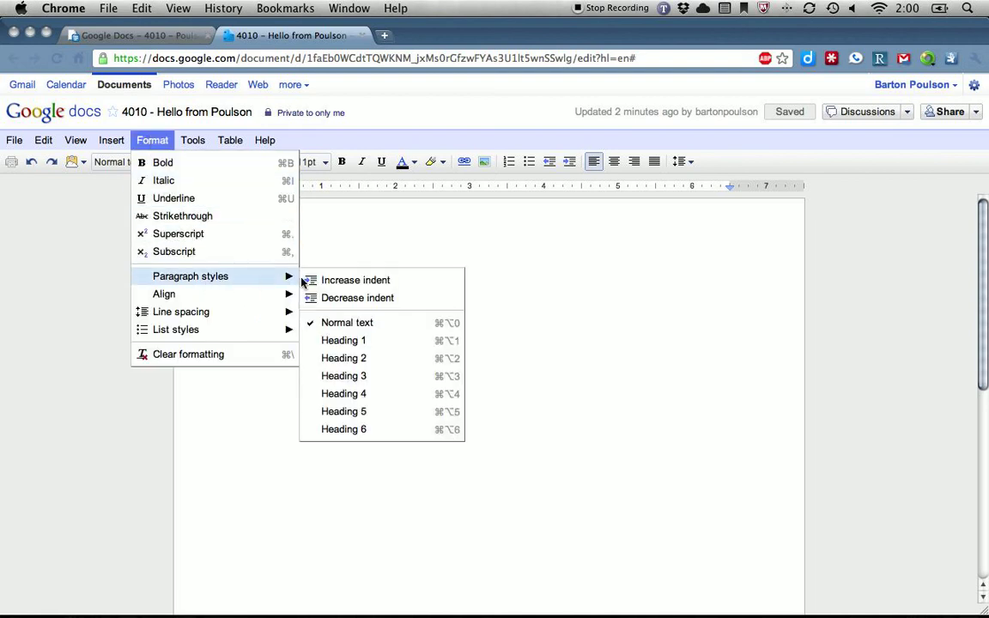
pyautogui.click(369, 340)
pyautogui.click(393, 352)
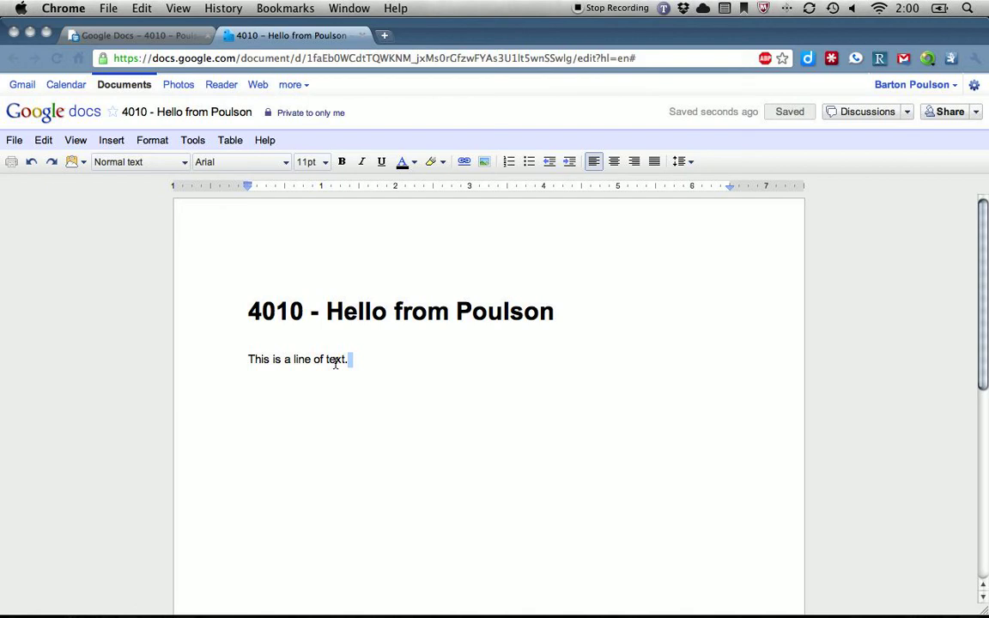
pyautogui.moveTo(335, 362); pyautogui.dragTo(313, 364)
# Post the comment 'This is a comment.' on the selected words 'line of text'
pyautogui.click(113, 141)
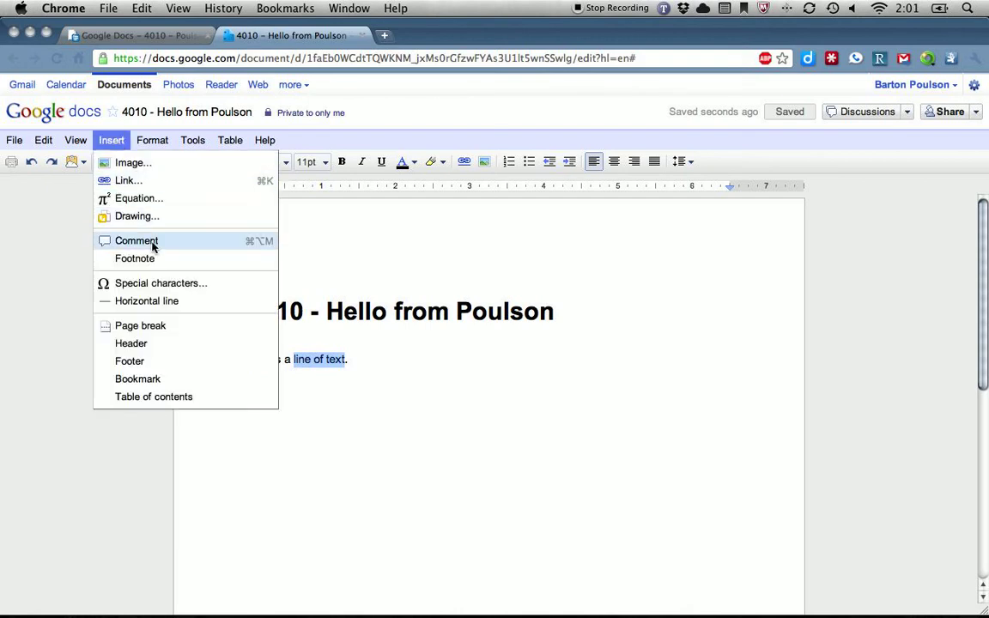
pyautogui.click(267, 244)
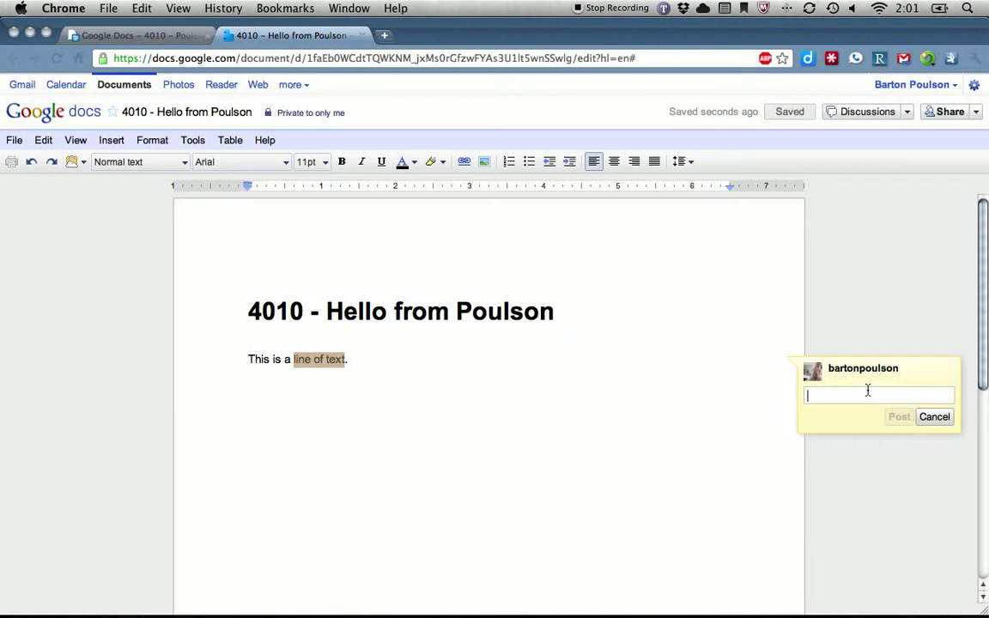
pyautogui.write('This is a comment.')
pyautogui.click(901, 418)
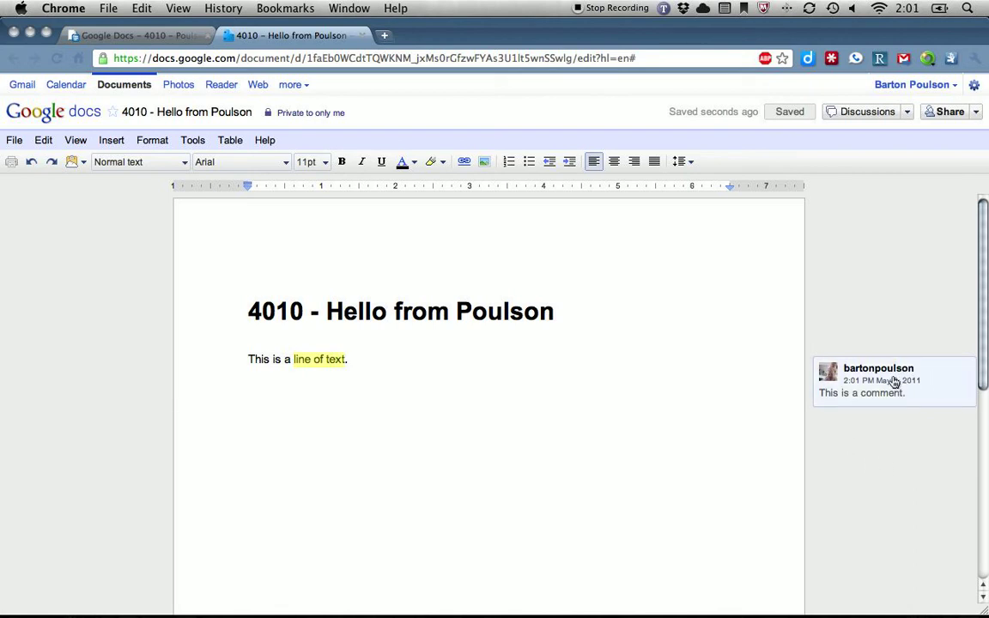
# Reopen the comment thread on 'line of text' to prepare a reply
pyautogui.click(323, 359)
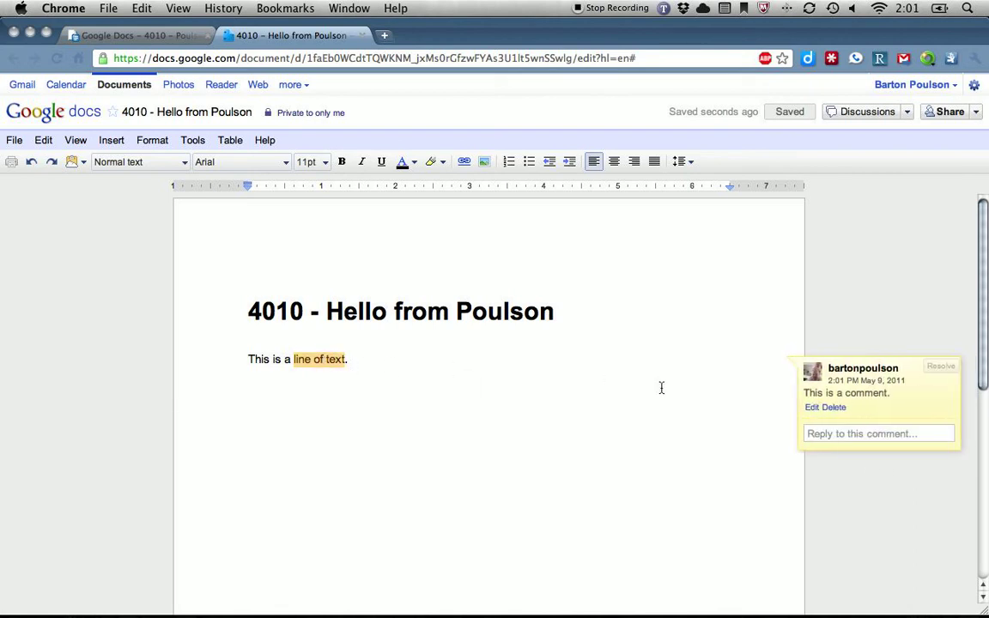
pyautogui.click(896, 496)
pyautogui.click(919, 389)
pyautogui.click(490, 373)
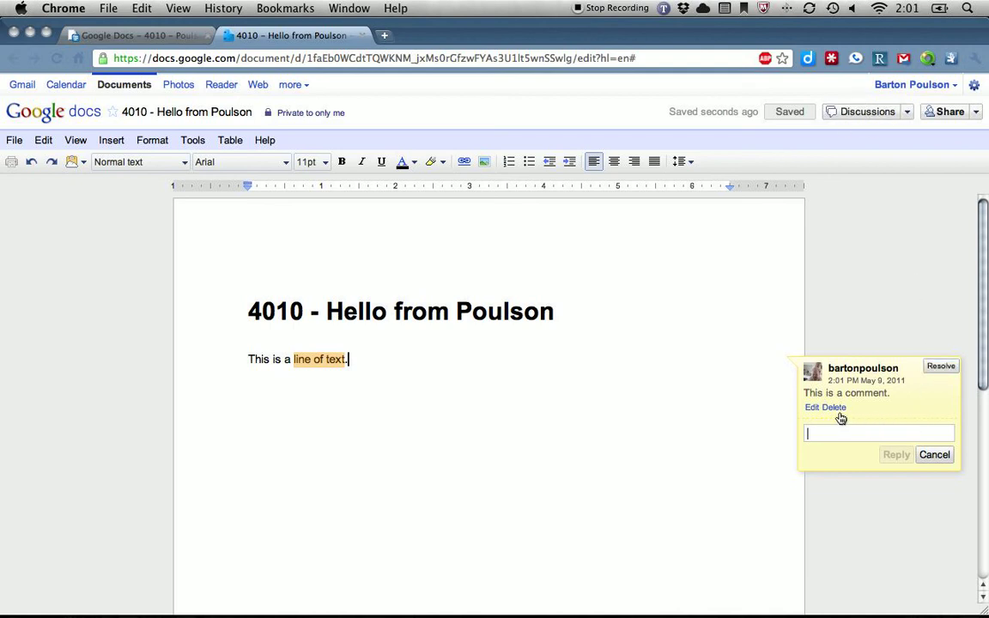
# Reply 'this is a response.' to the comment, then glance at the Discussions menu
pyautogui.click(889, 439)
pyautogui.write('this')
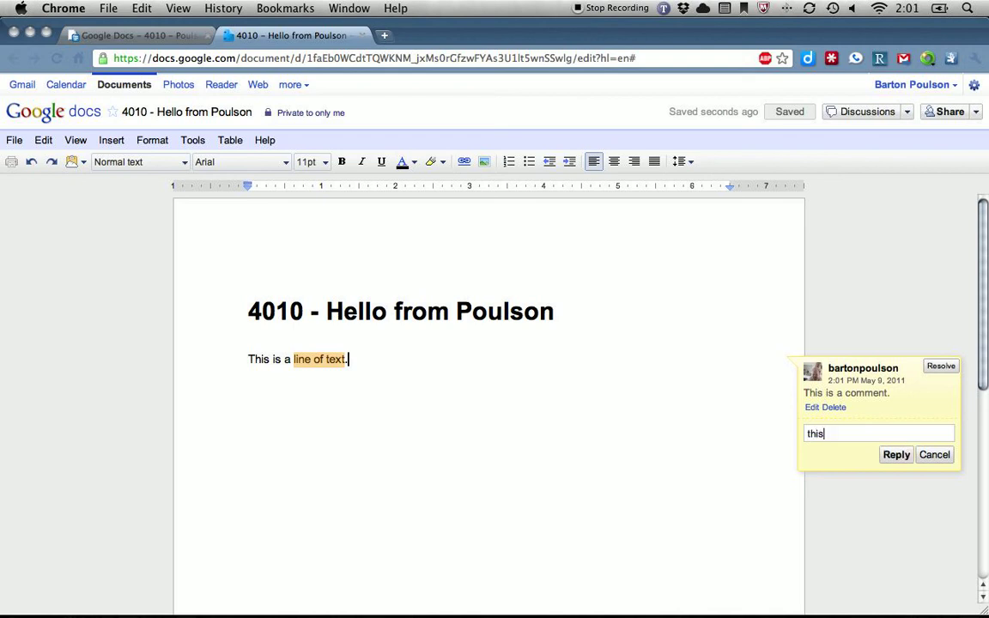
pyautogui.write(' is a response.')
pyautogui.click(898, 457)
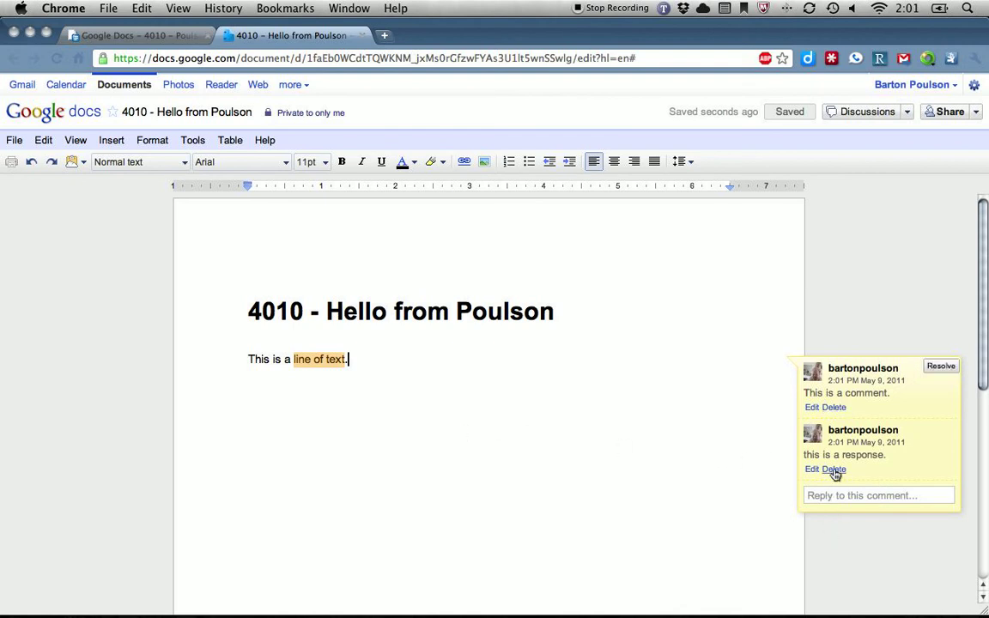
pyautogui.click(907, 113)
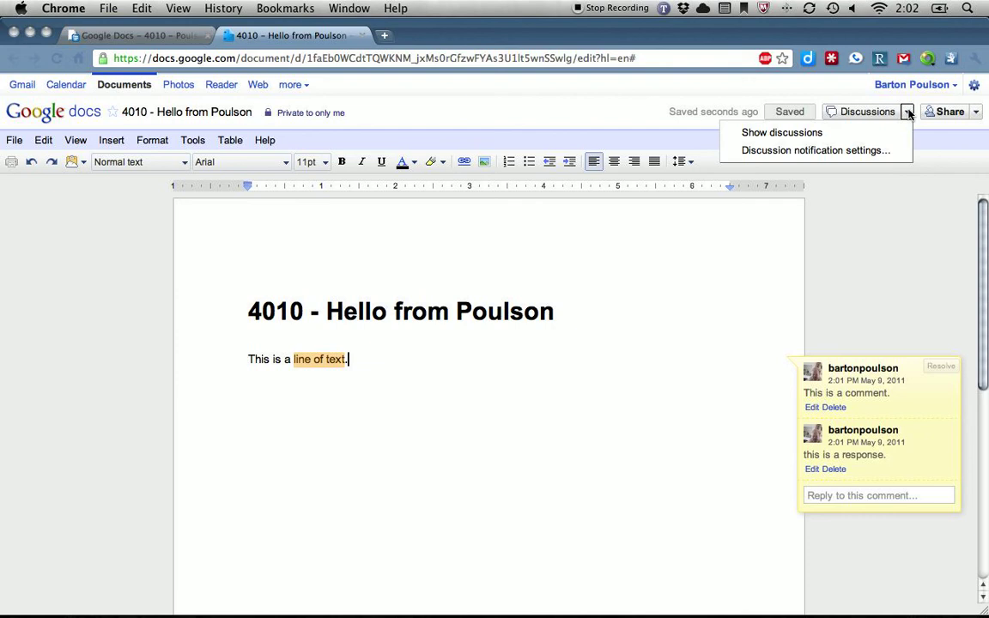
pyautogui.click(888, 283)
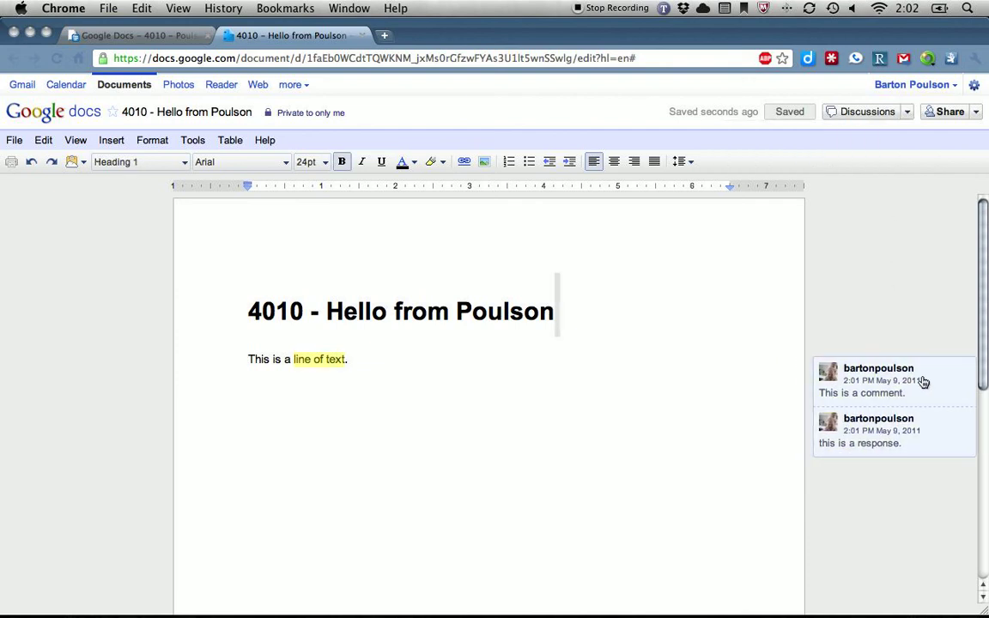
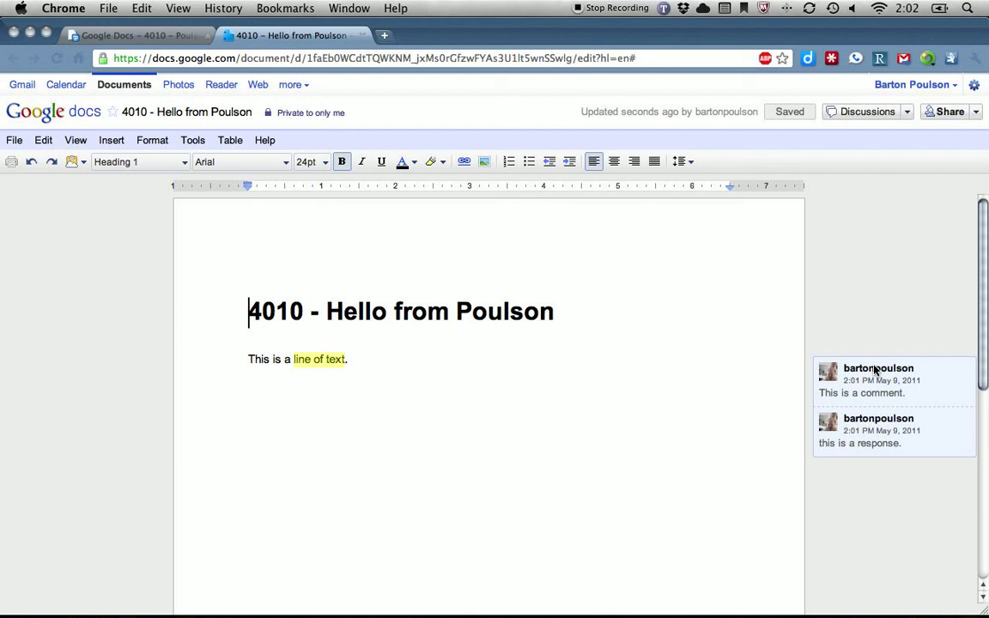
# Delete the comment thread on 'line of text', then close the document's tab
pyautogui.scroll(-3, 460, 311)
pyautogui.click(327, 267)
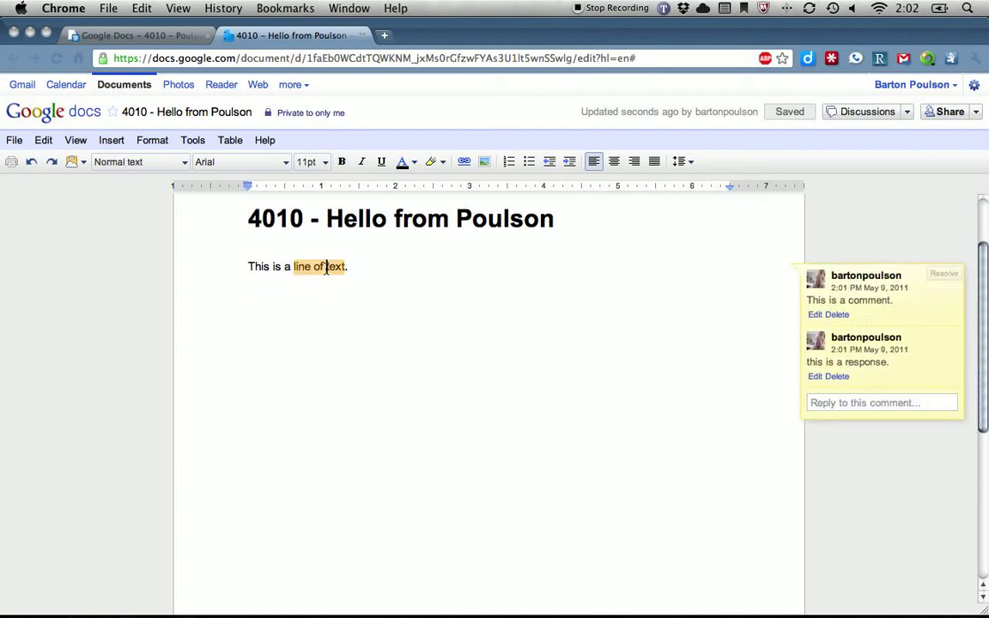
pyautogui.click(833, 315)
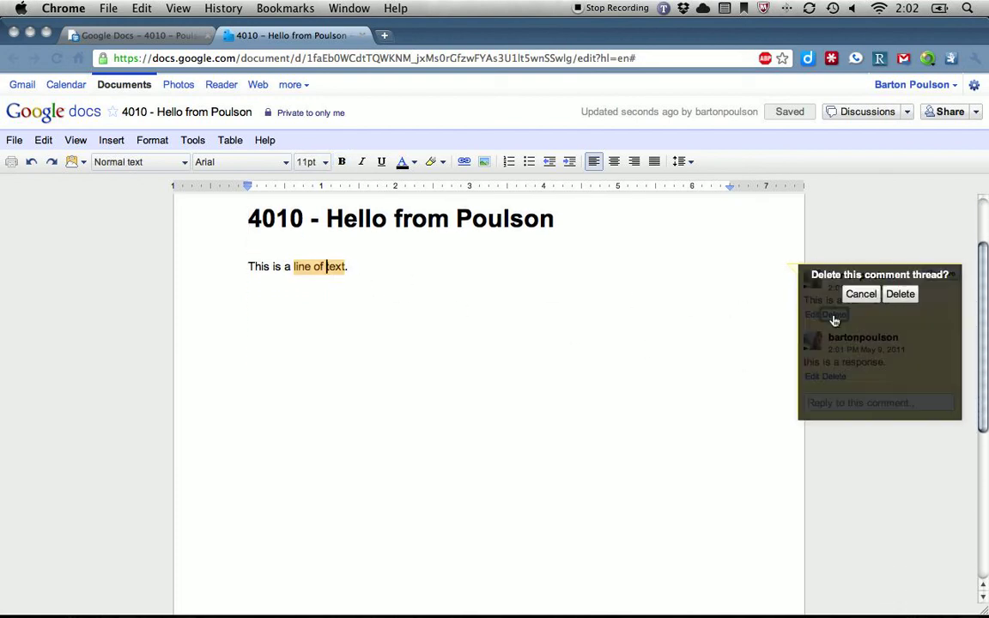
pyautogui.click(906, 297)
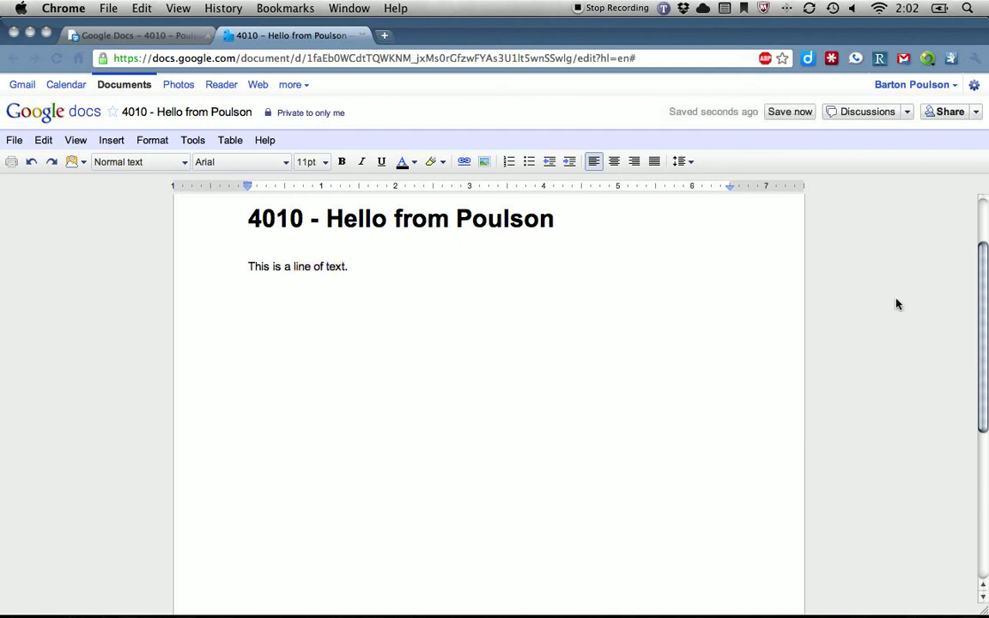
pyautogui.click(555, 290)
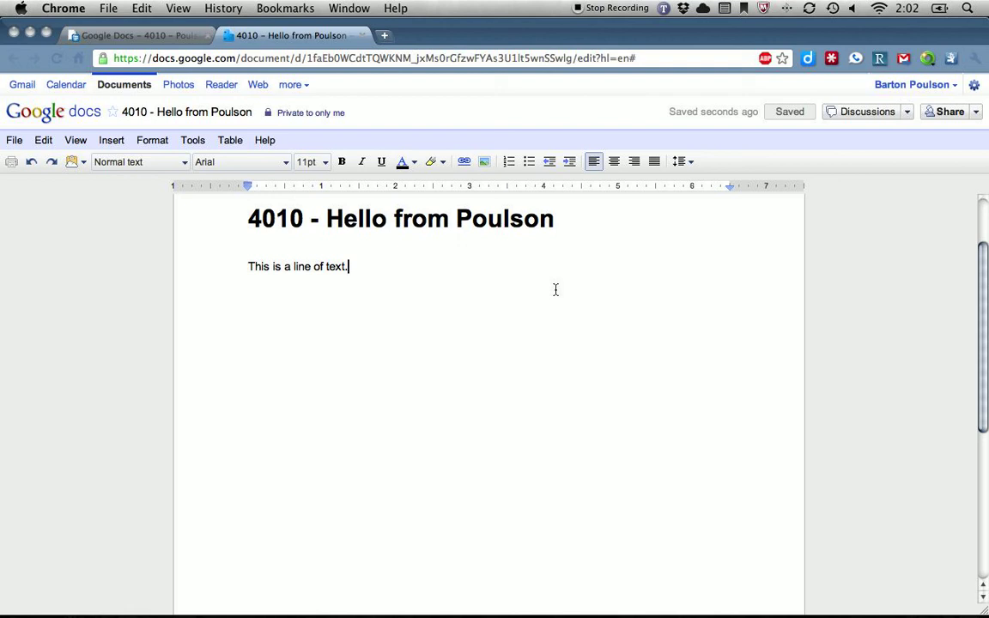
pyautogui.click(362, 35)
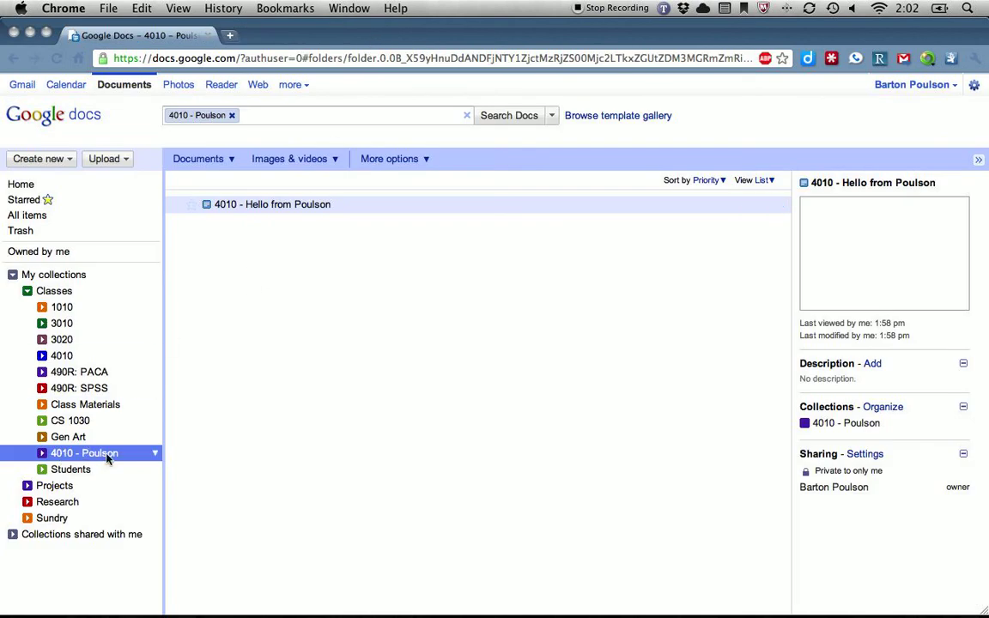
pyautogui.click(155, 458)
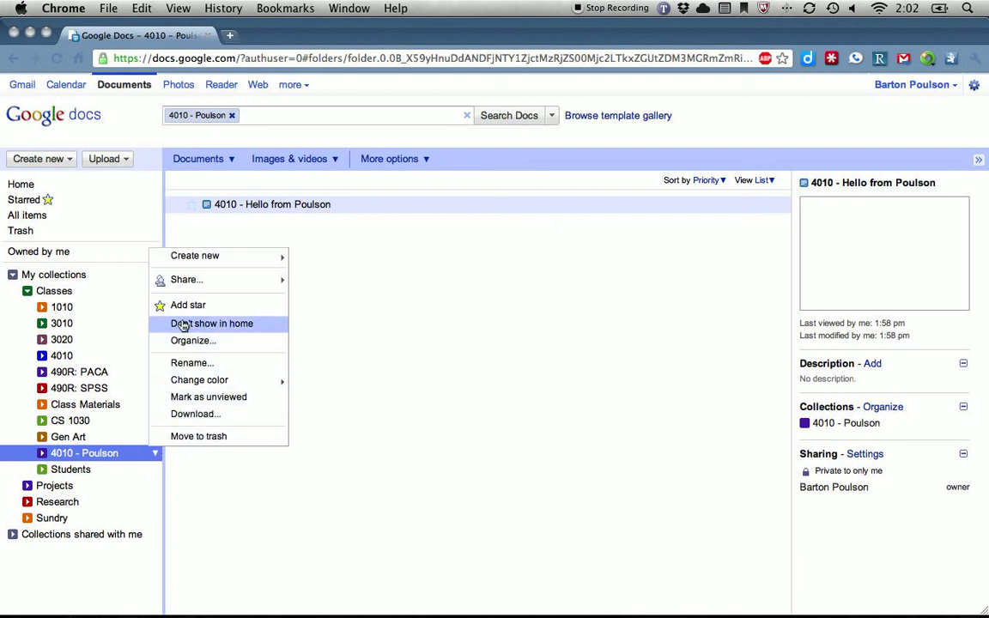
pyautogui.moveTo(184, 279)
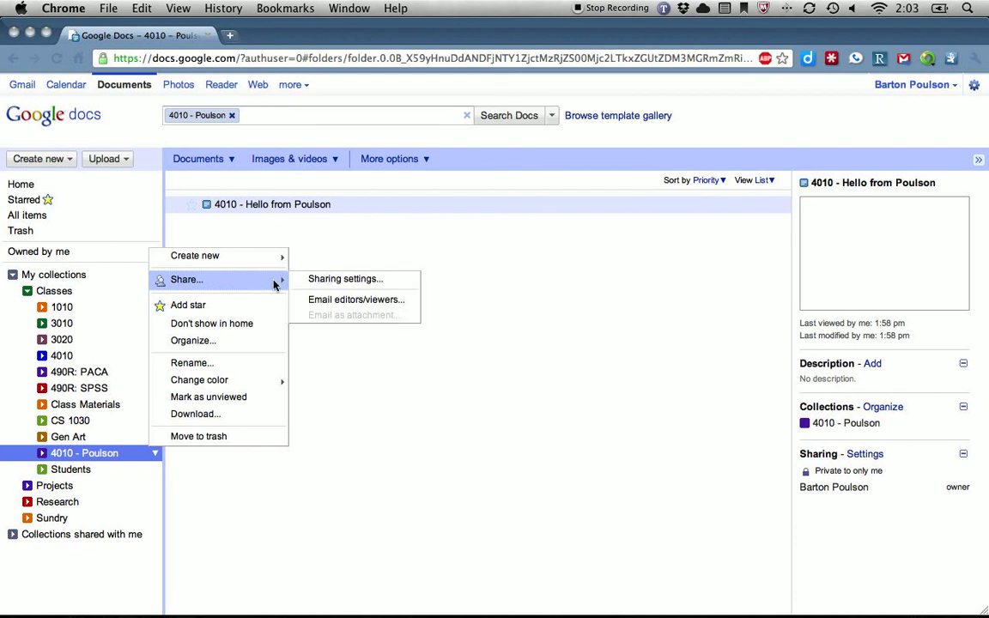
pyautogui.click(319, 281)
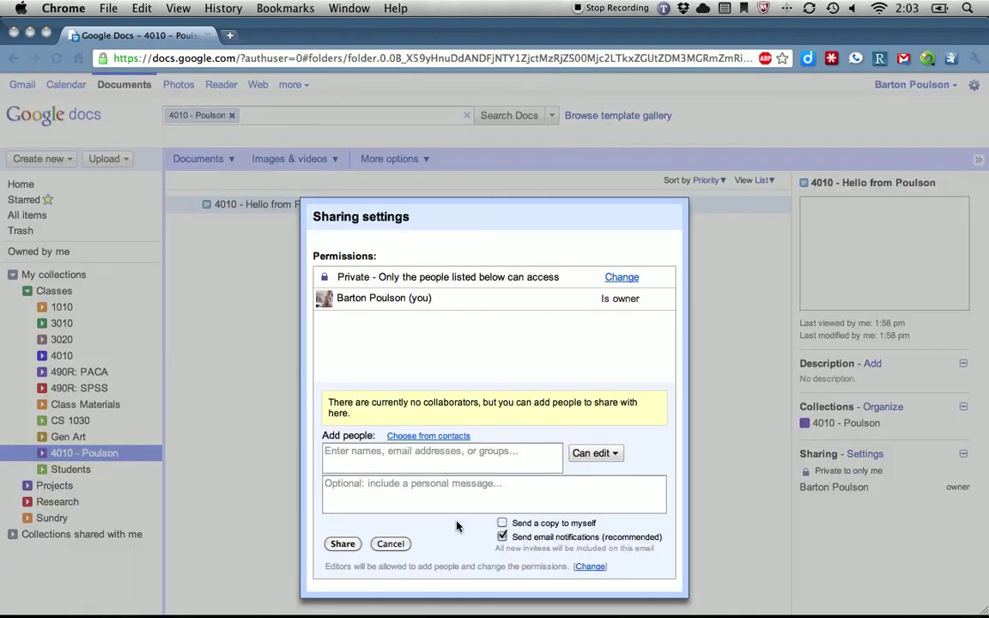
pyautogui.click(391, 544)
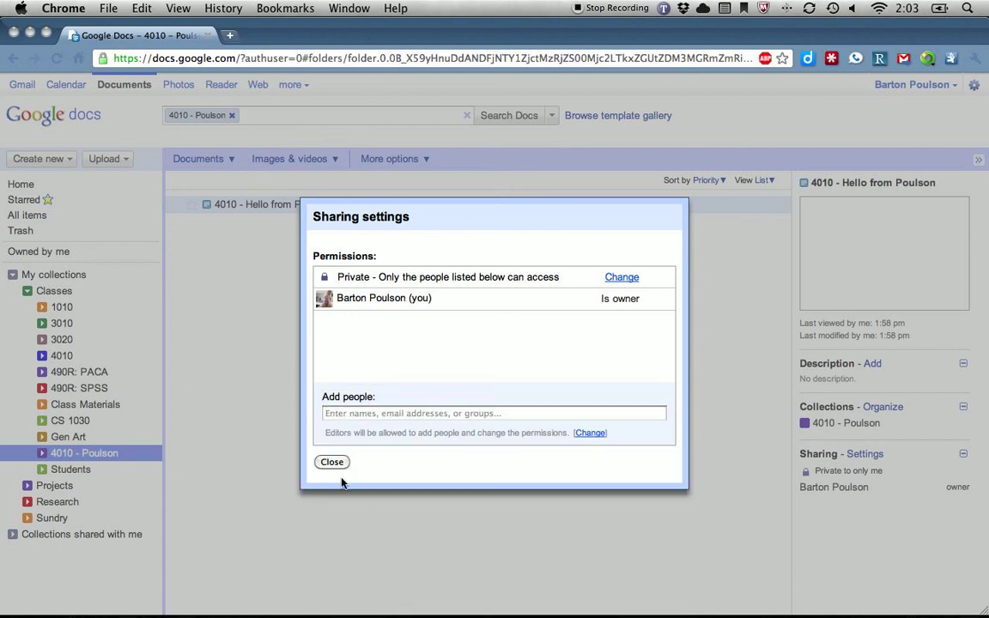
pyautogui.click(334, 462)
pyautogui.click(156, 455)
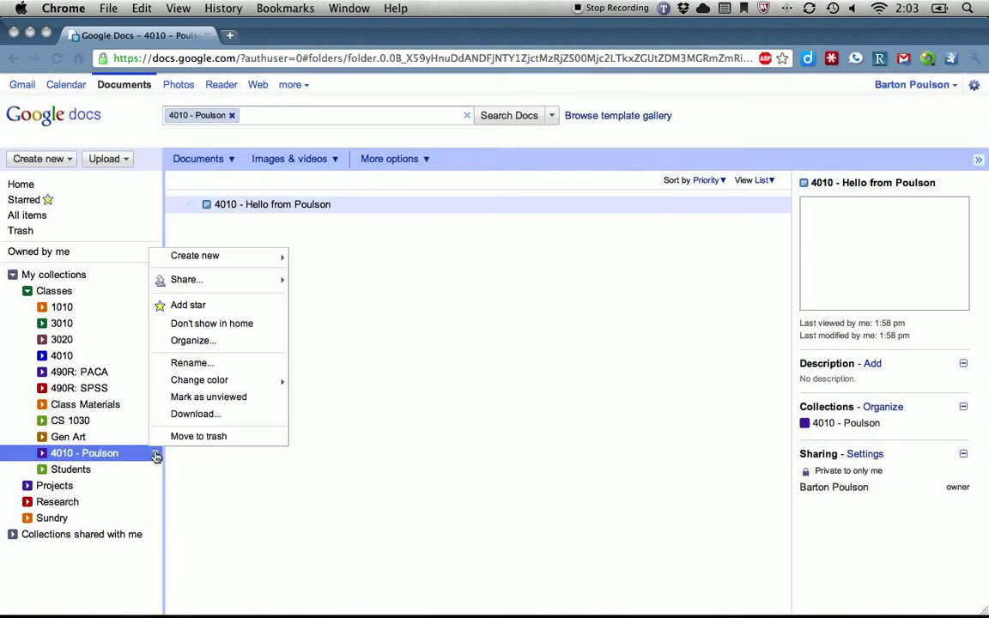
pyautogui.moveTo(200, 285)
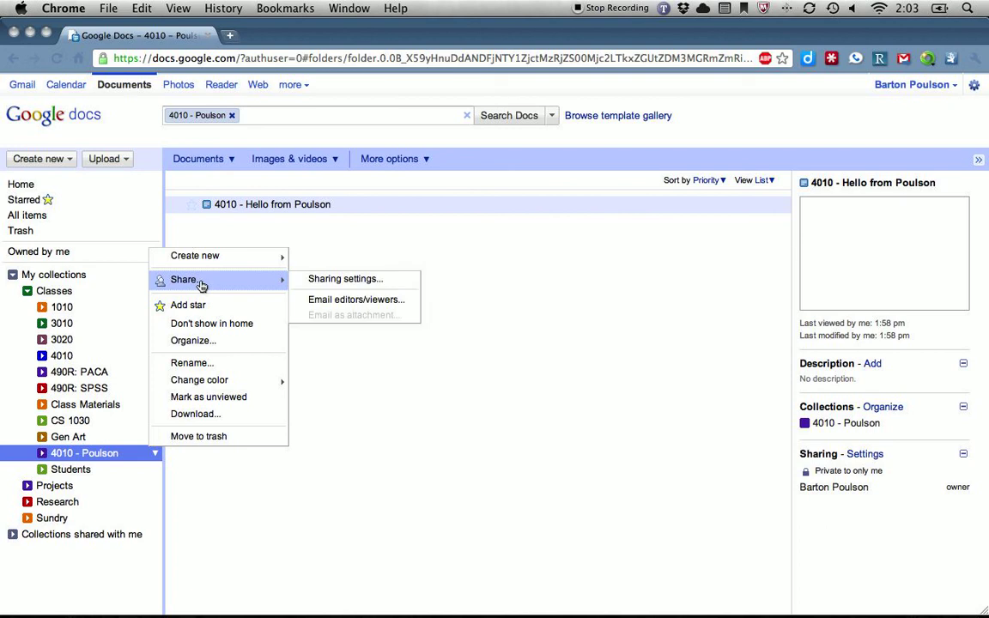
pyautogui.click(343, 279)
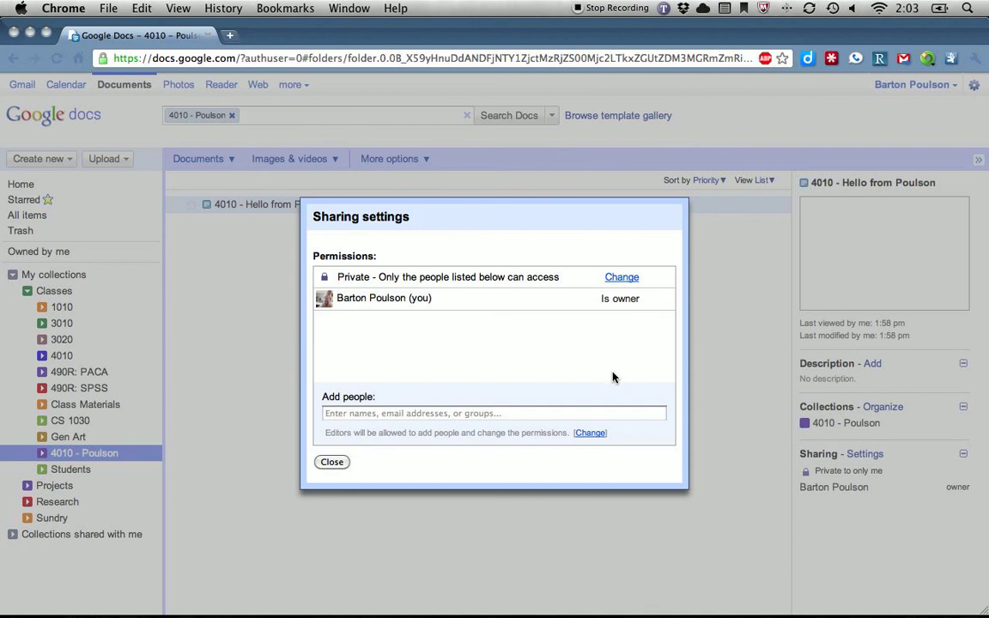
pyautogui.click(333, 463)
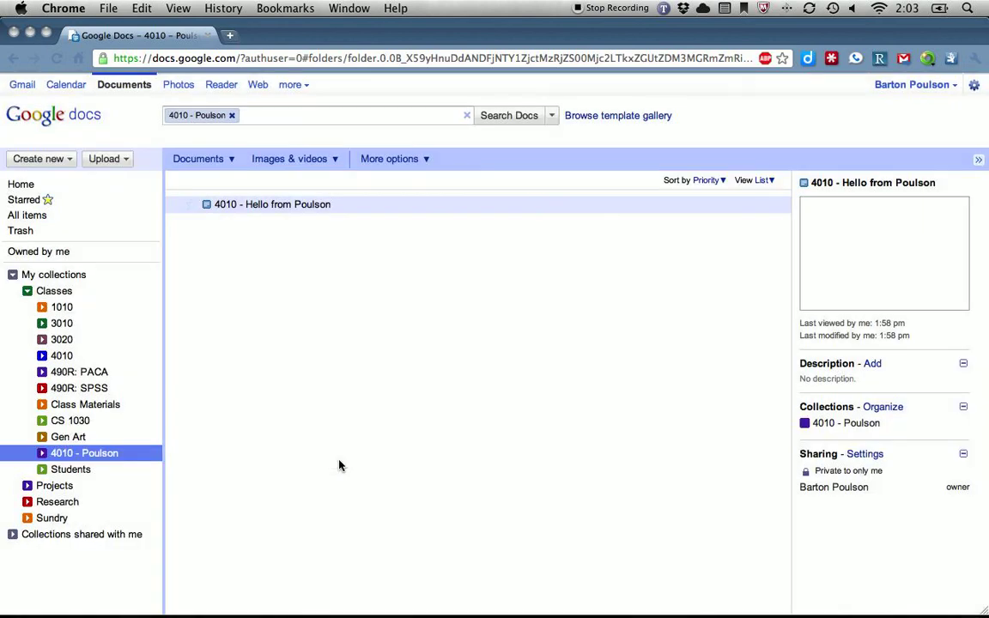